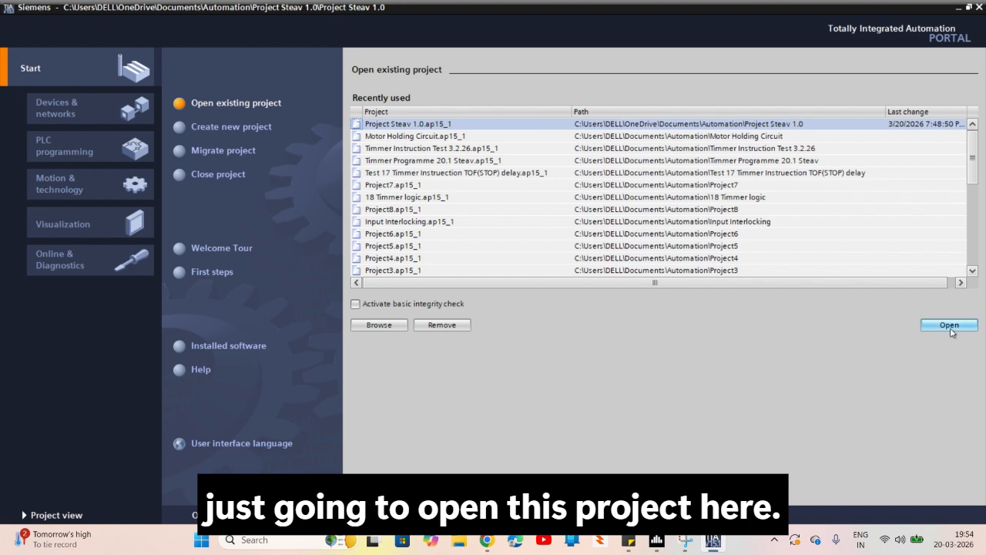
# Open the existing project Project Steav 1.0 and start adding a new device from its device configuration
pyautogui.click(949, 327)
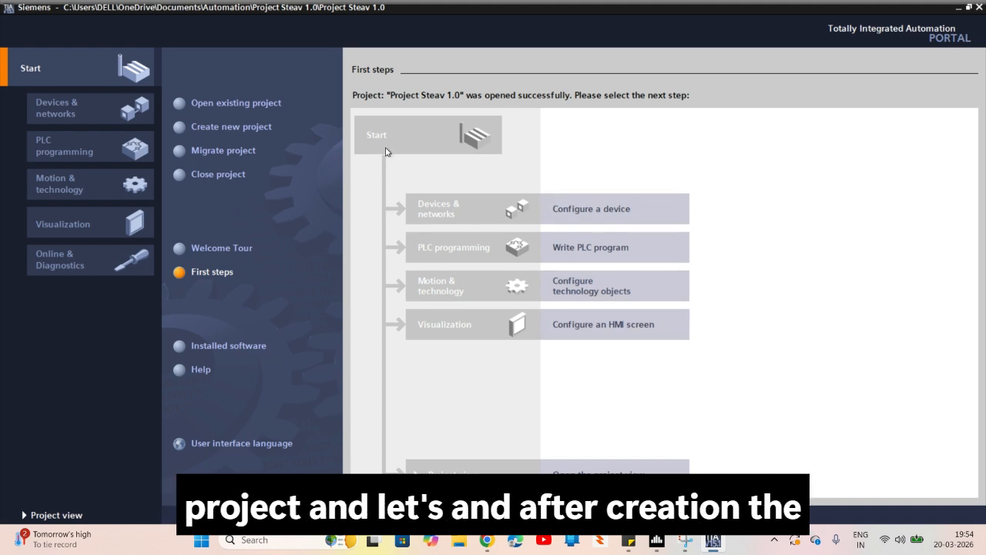
pyautogui.click(556, 209)
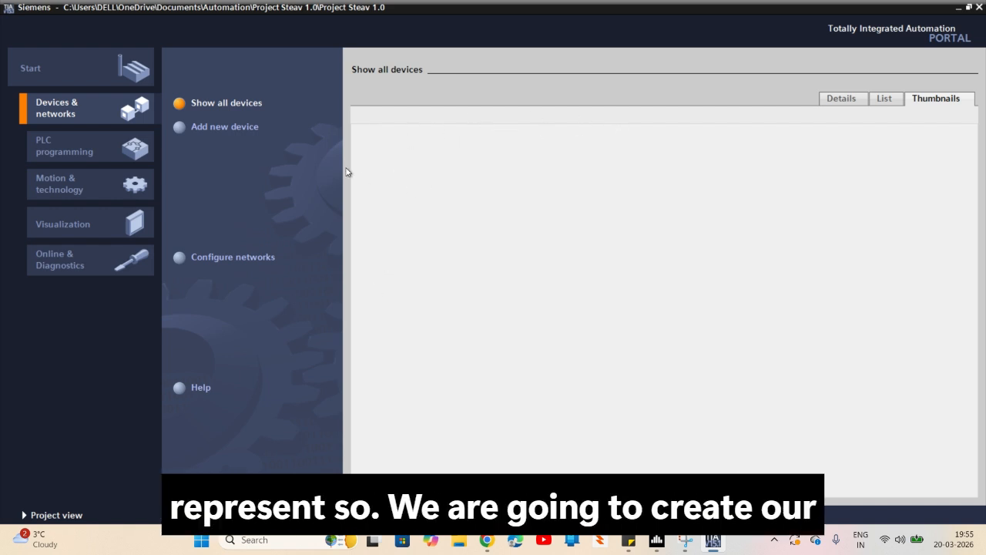
pyautogui.click(184, 133)
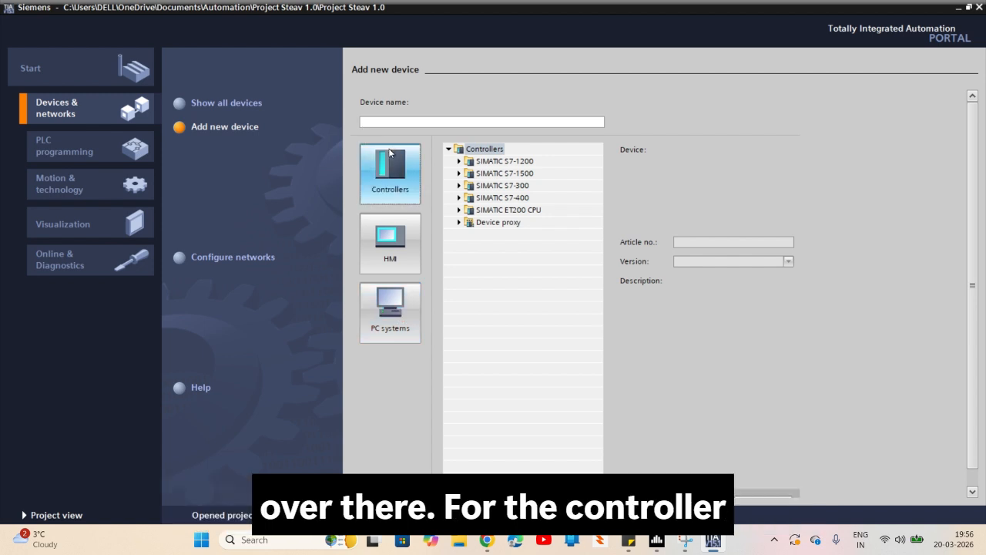
# Look through the SIMATIC S7-1200 CPU list, the other controller families and the HMI device category
pyautogui.click(459, 162)
pyautogui.click(470, 174)
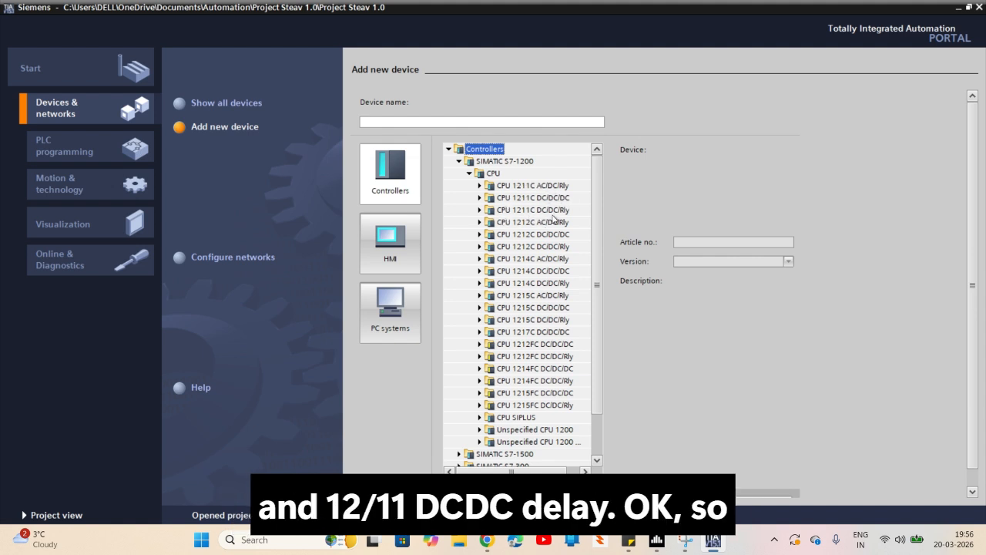
pyautogui.click(458, 163)
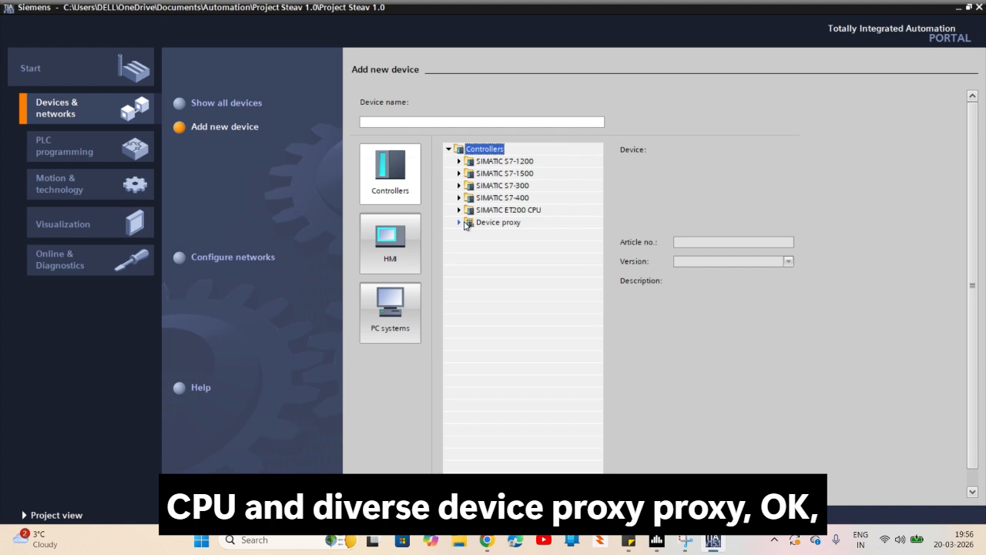
pyautogui.click(370, 232)
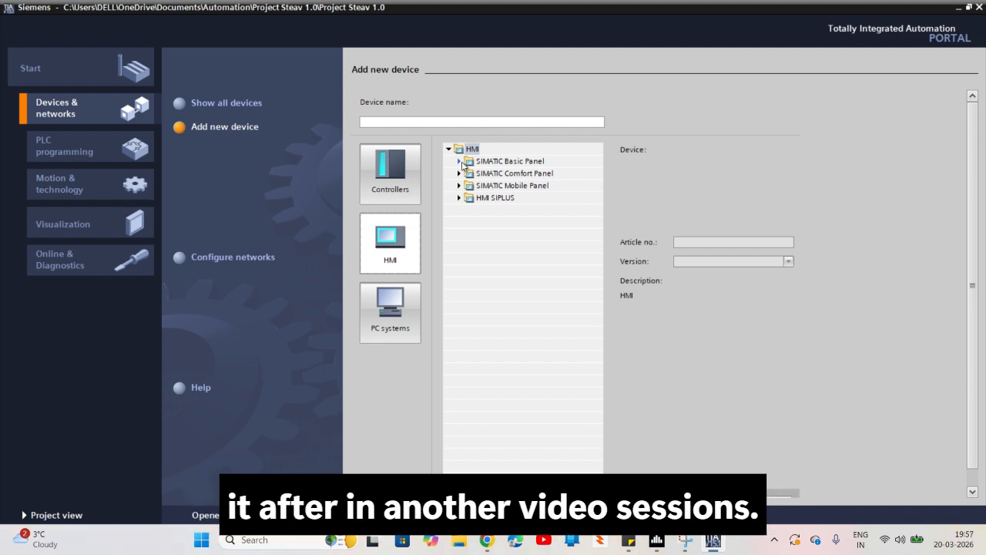
# Return to the controller devices and list the CPUs available for SIMATIC S7-1200
pyautogui.click(412, 189)
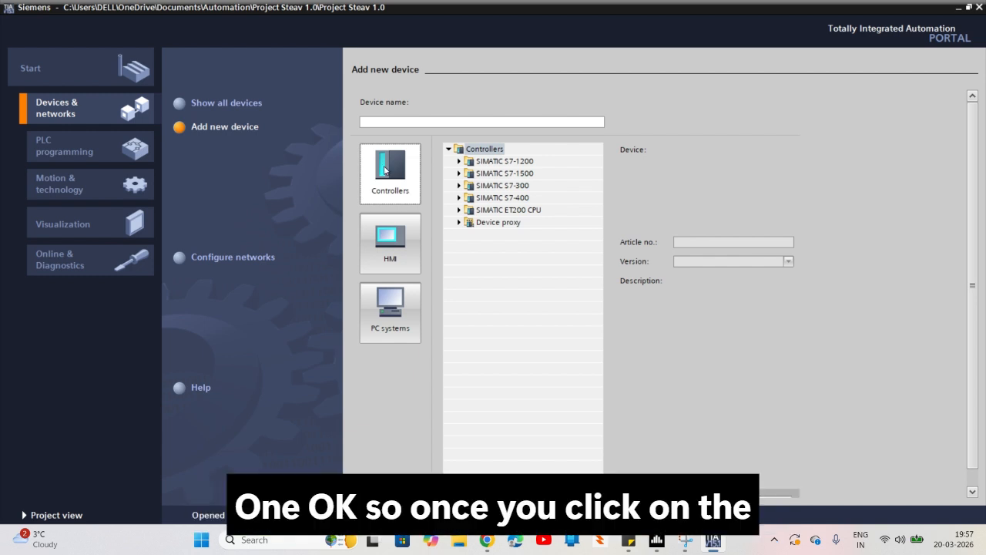
pyautogui.click(385, 171)
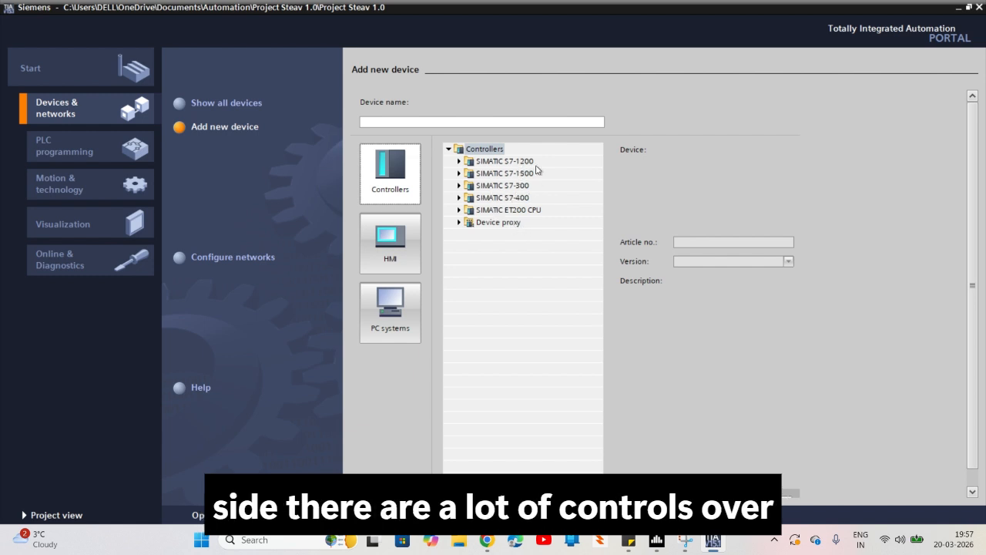
pyautogui.click(460, 162)
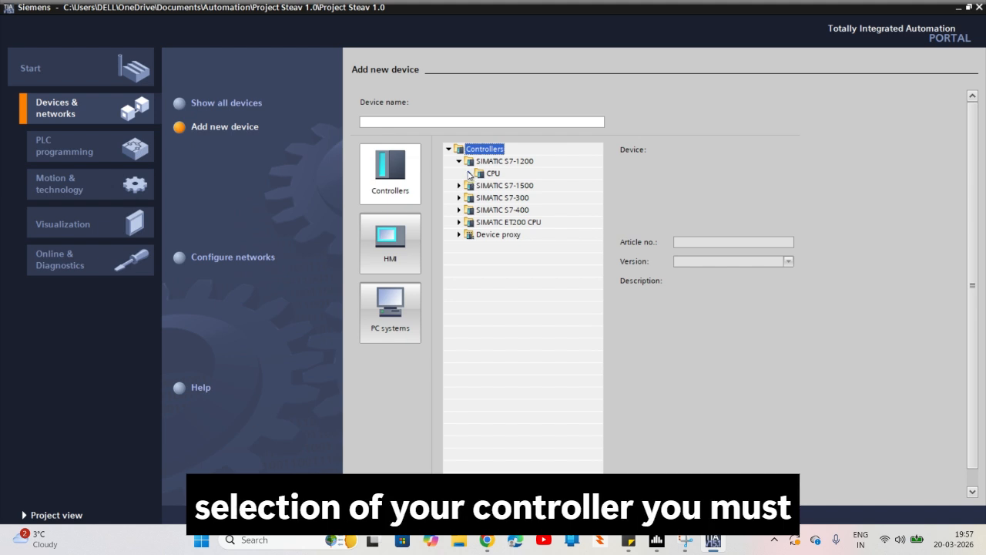
pyautogui.click(469, 173)
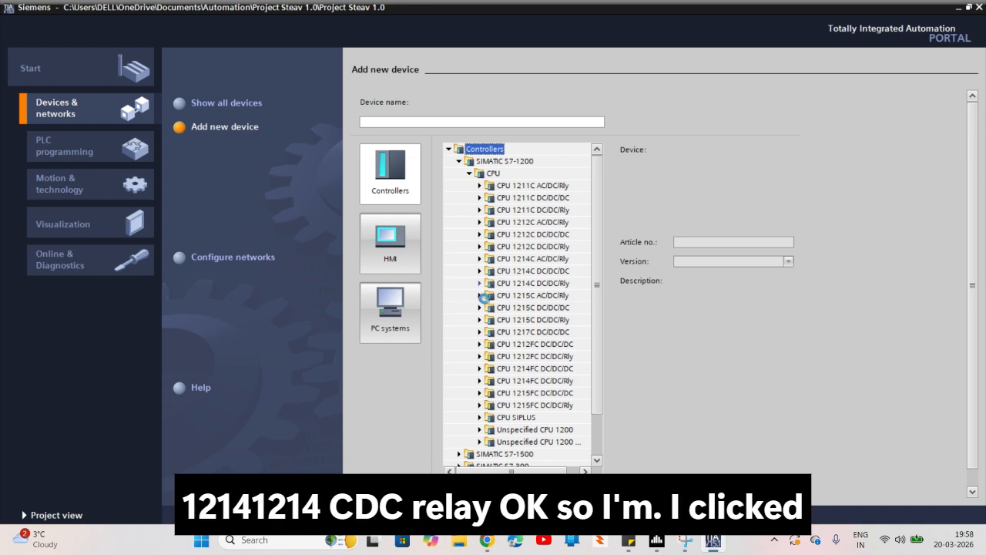
# Select module 6ES7 214-1HE30-0XB0 under CPU 1214C DC/DC/Rly as the device
pyautogui.click(479, 283)
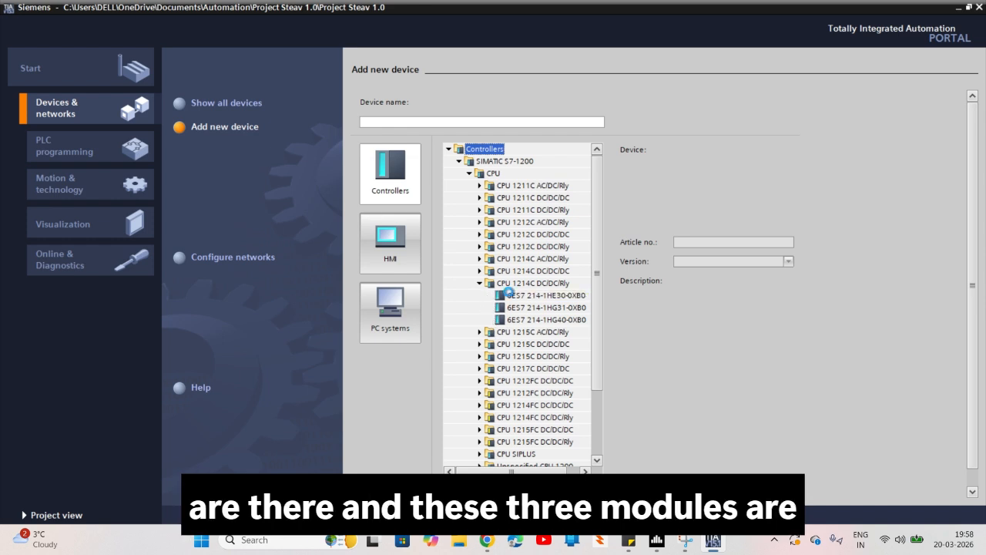
pyautogui.moveTo(509, 296)
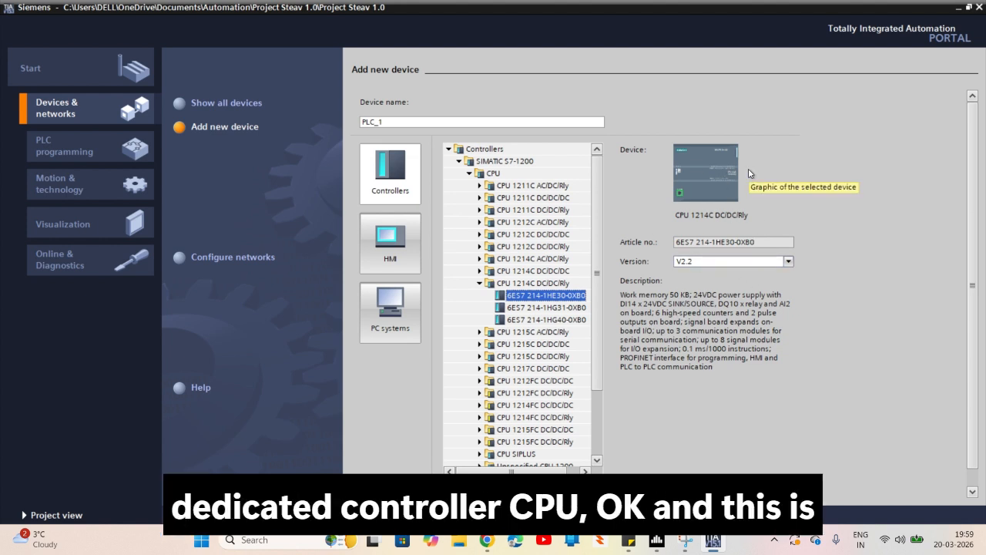
pyautogui.click(724, 242)
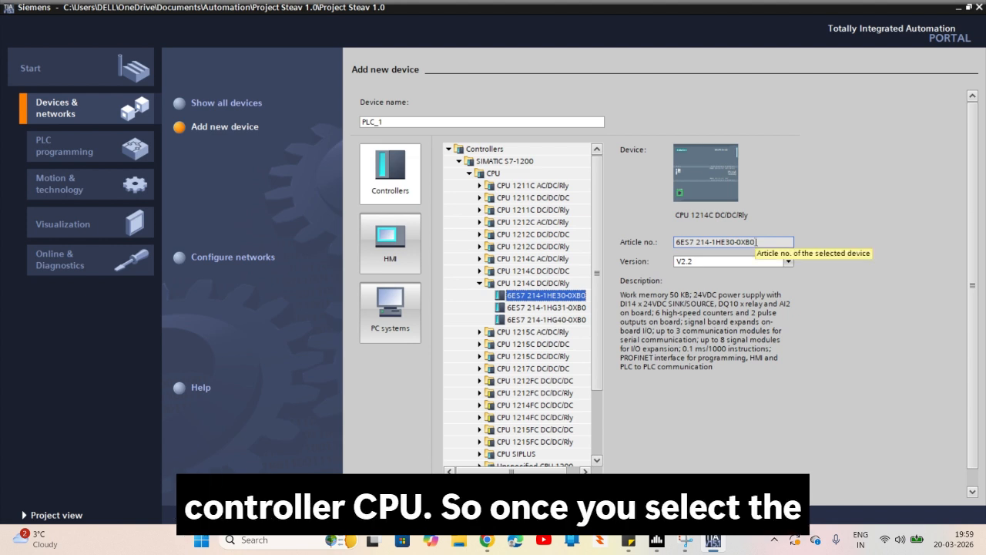
# Check which firmware versions are offered for the selected CPU 1214C module
pyautogui.click(788, 262)
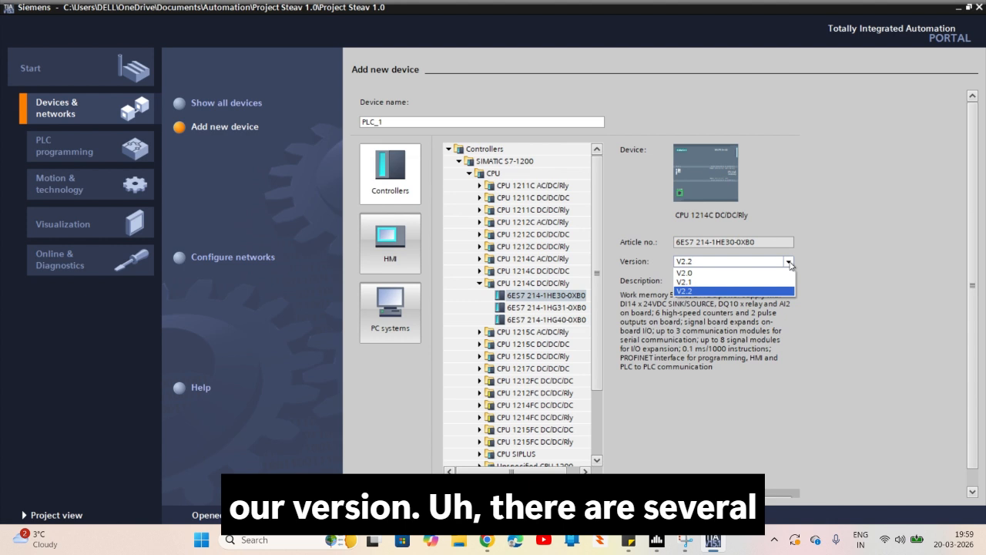
pyautogui.click(789, 265)
pyautogui.click(789, 265)
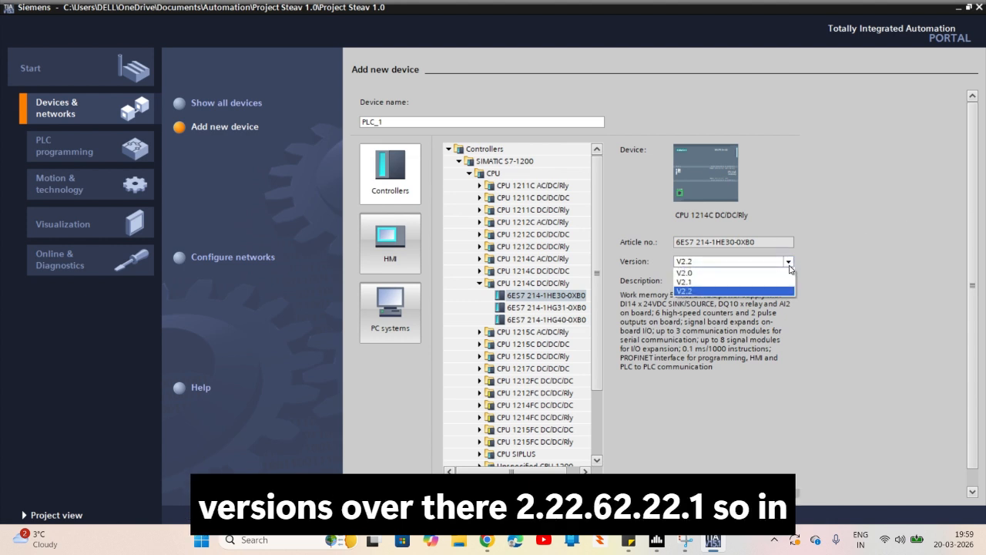
pyautogui.click(549, 321)
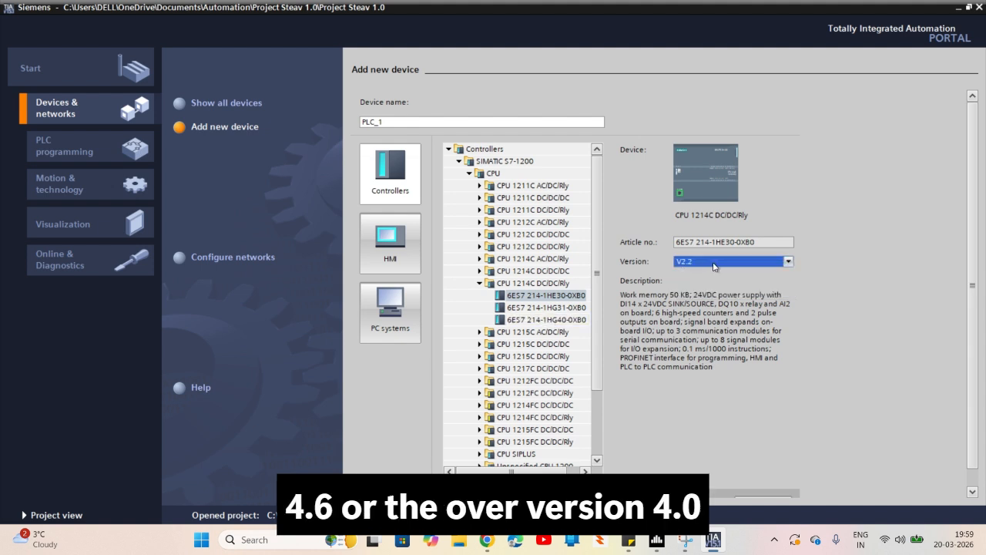
pyautogui.click(790, 267)
pyautogui.click(789, 263)
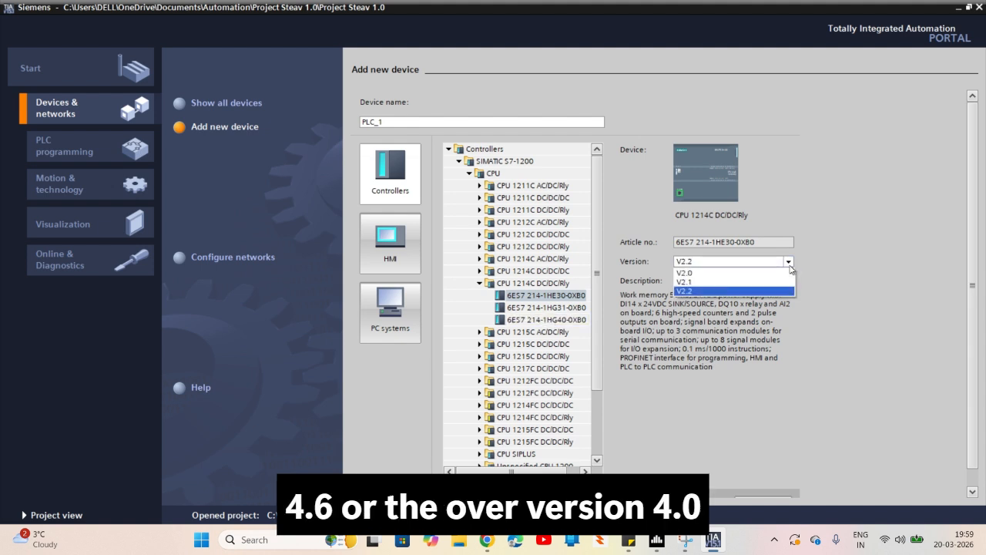
pyautogui.click(598, 360)
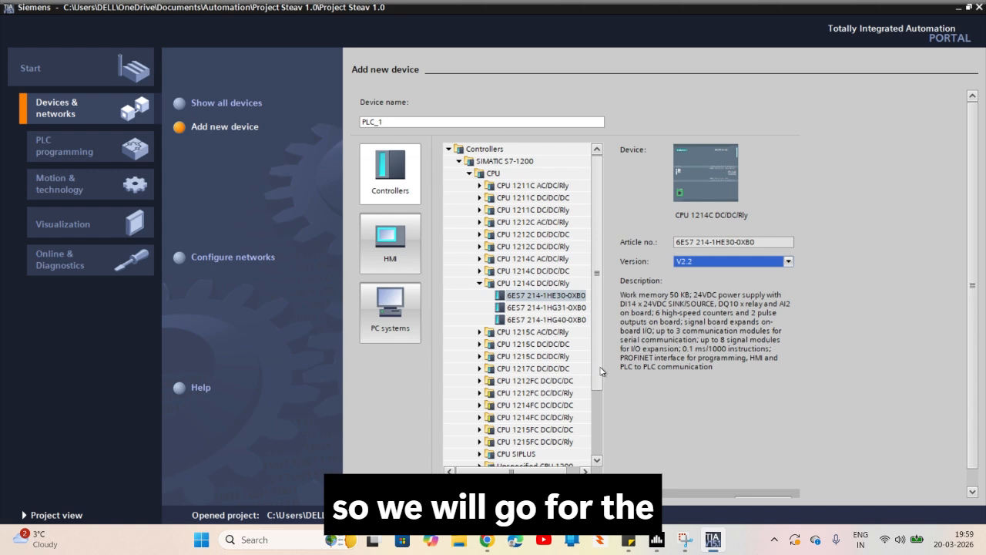
# Add the CPU 1215C DC/DC/Rly with article number 6ES7 215-1HG40-0XB0 and version V4.2 to the project
pyautogui.scroll(-2, 599, 376)
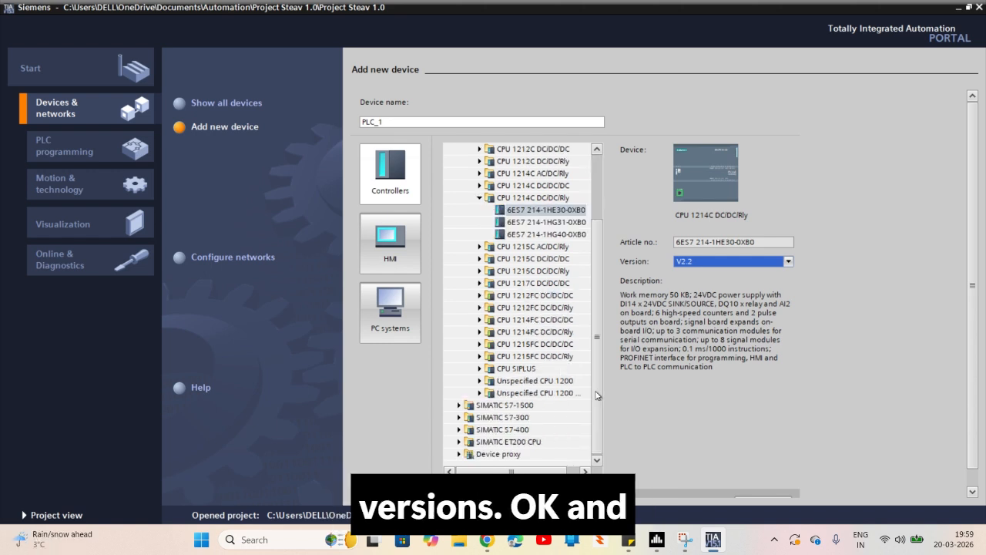
pyautogui.click(479, 271)
pyautogui.click(517, 296)
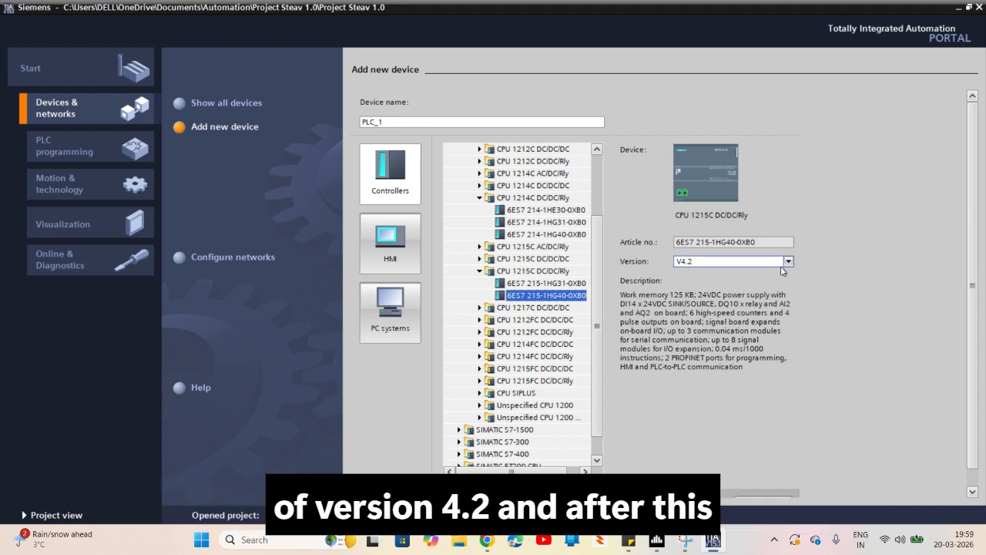
pyautogui.click(754, 318)
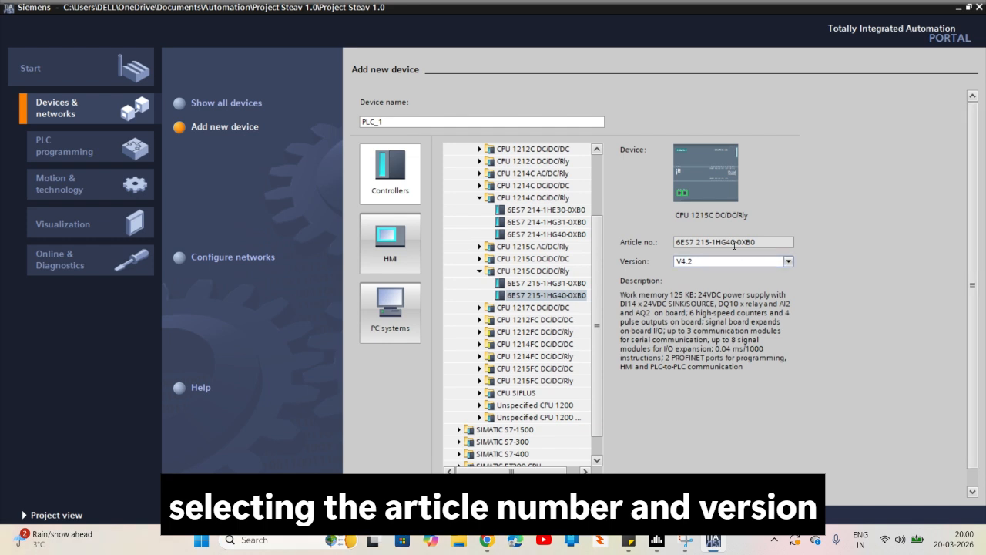
pyautogui.scroll(-1, 974, 352)
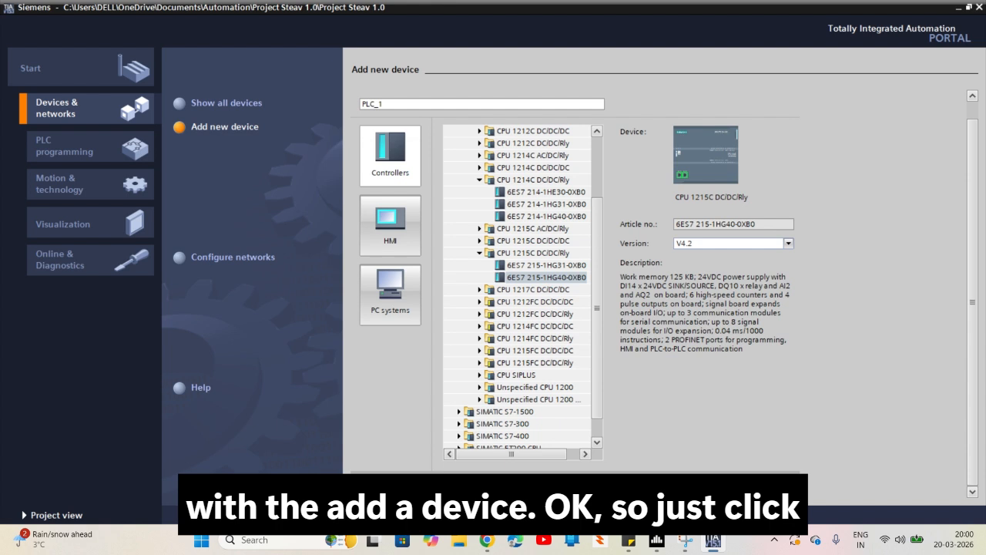
pyautogui.click(762, 484)
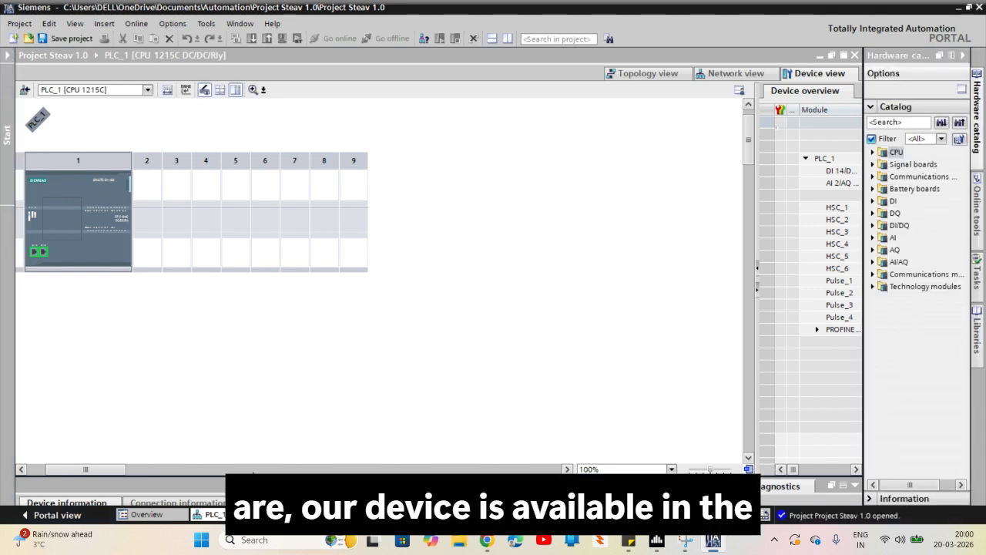
# Examine the CPU 1215C in rack slot 1 up close, including its input and output addresses, Ethernet ports and status LEDs
pyautogui.moveTo(102, 471); pyautogui.dragTo(59, 332)
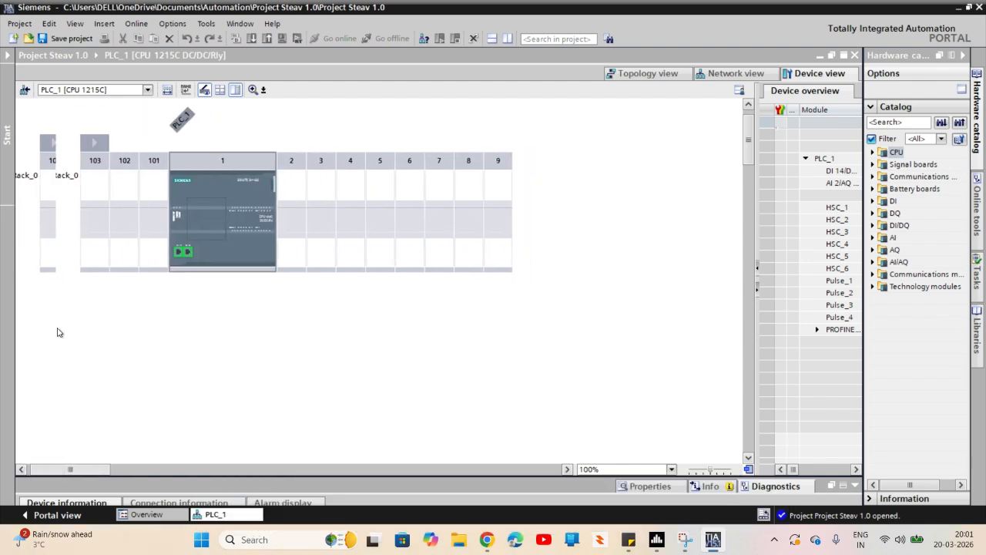
pyautogui.click(247, 203)
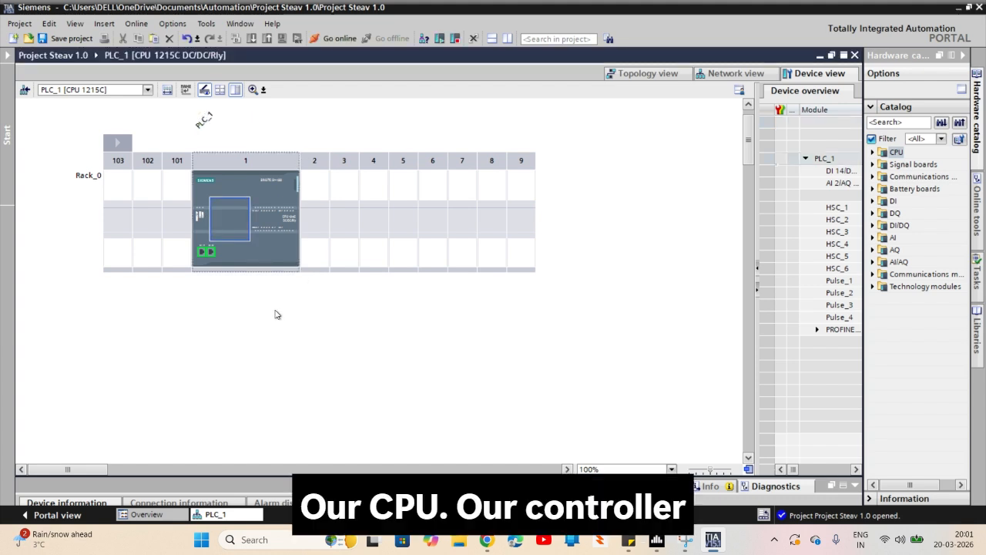
pyautogui.click(265, 186)
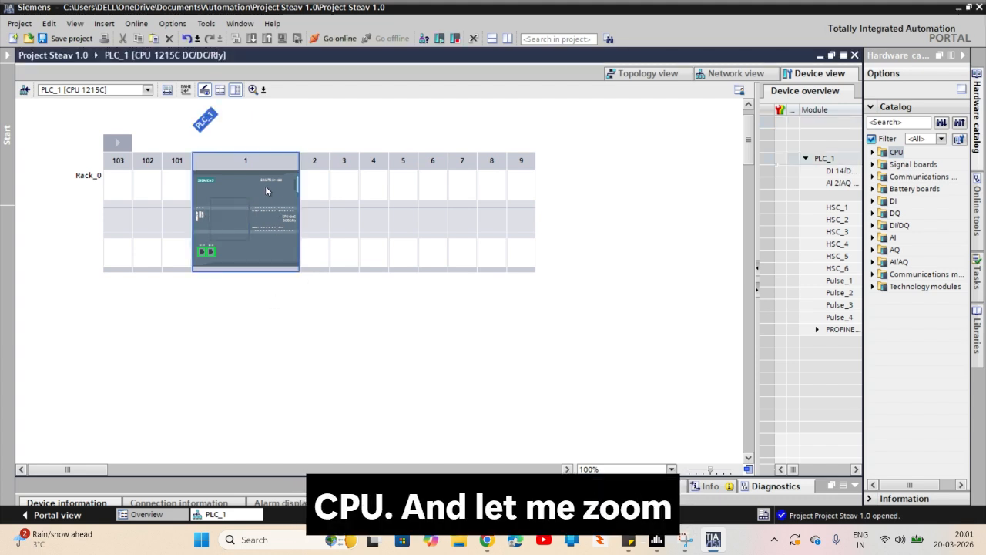
pyautogui.scroll(1, 265, 185)
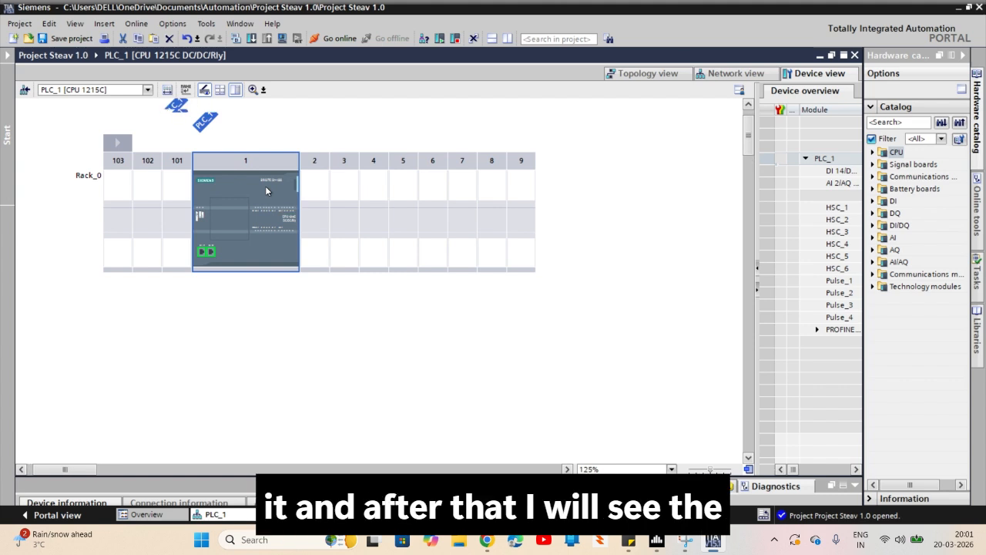
pyautogui.scroll(1, 265, 185)
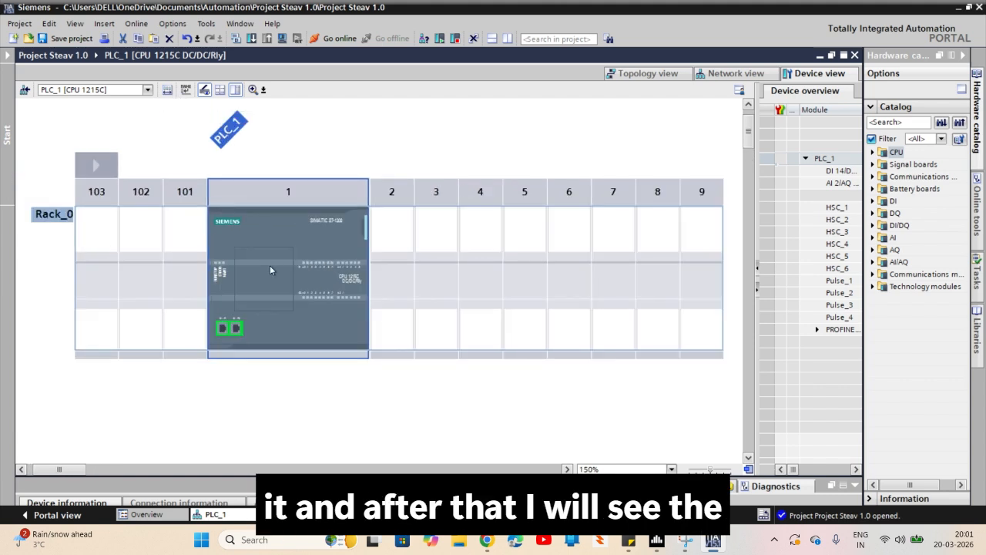
pyautogui.scroll(1, 269, 270)
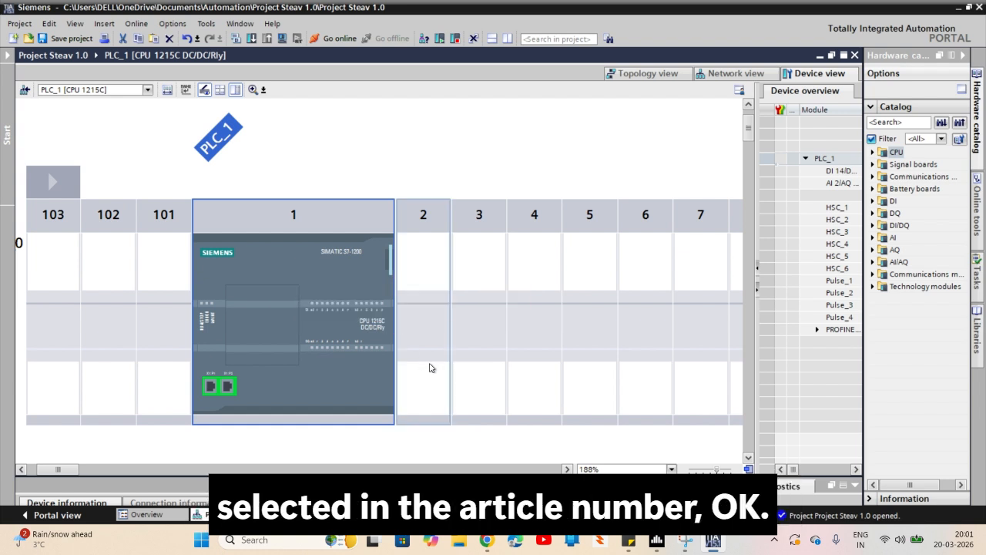
pyautogui.scroll(-1, 430, 366)
pyautogui.scroll(1, 343, 252)
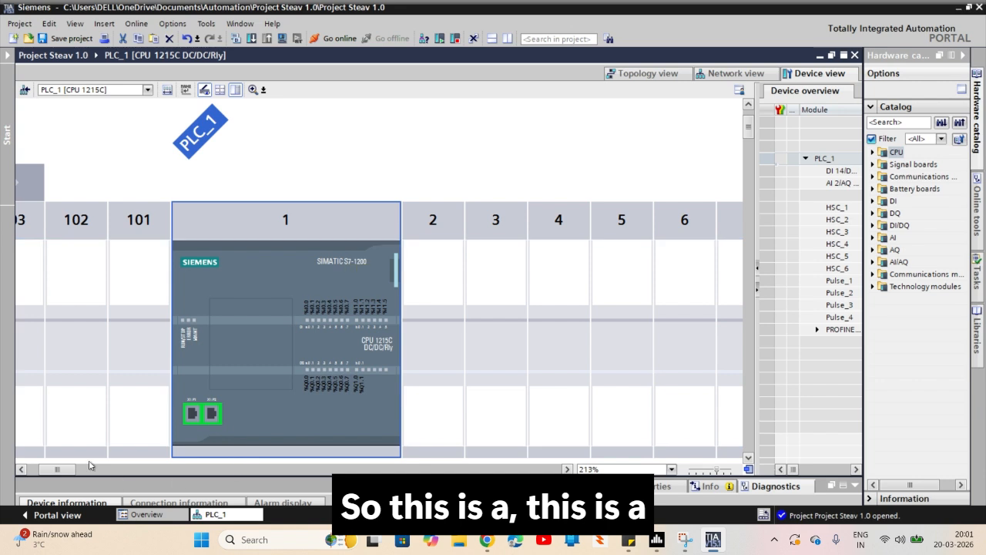
pyautogui.scroll(-1, 462, 311)
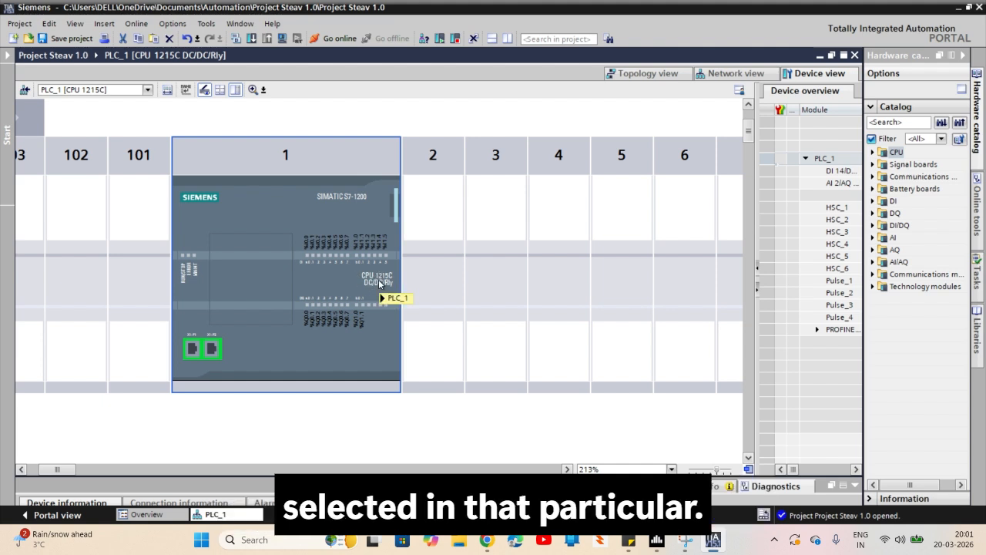
pyautogui.moveTo(378, 283)
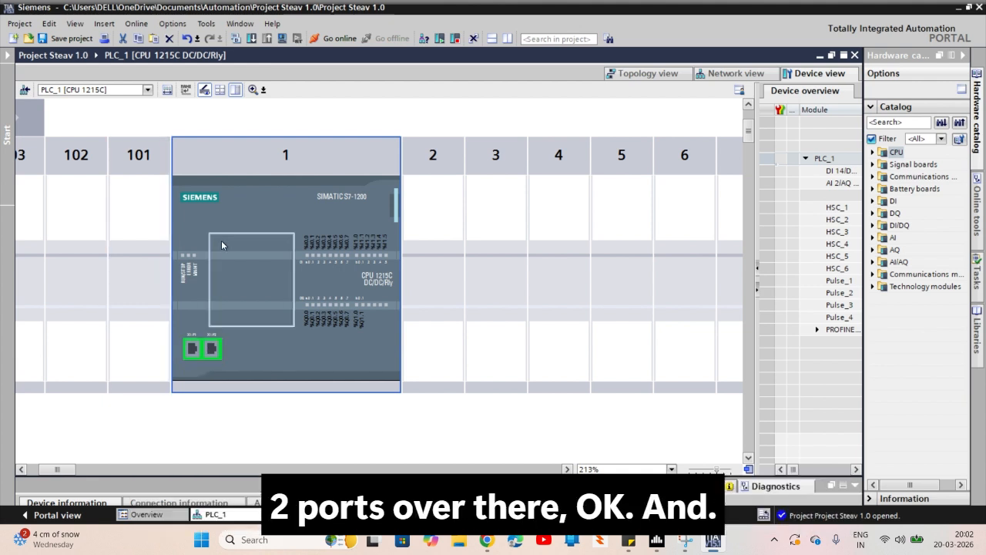
pyautogui.scroll(2, 191, 237)
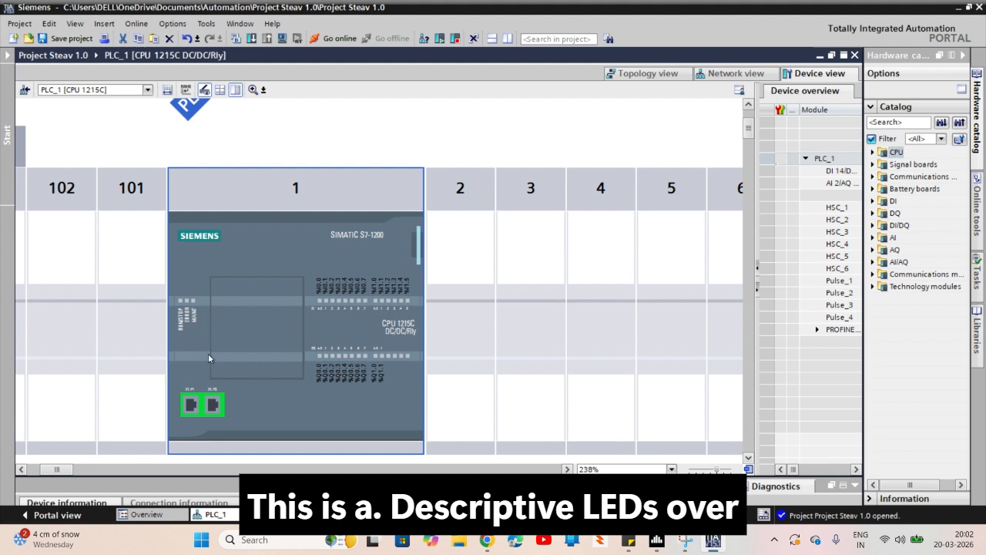
pyautogui.moveTo(61, 469); pyautogui.dragTo(55, 469)
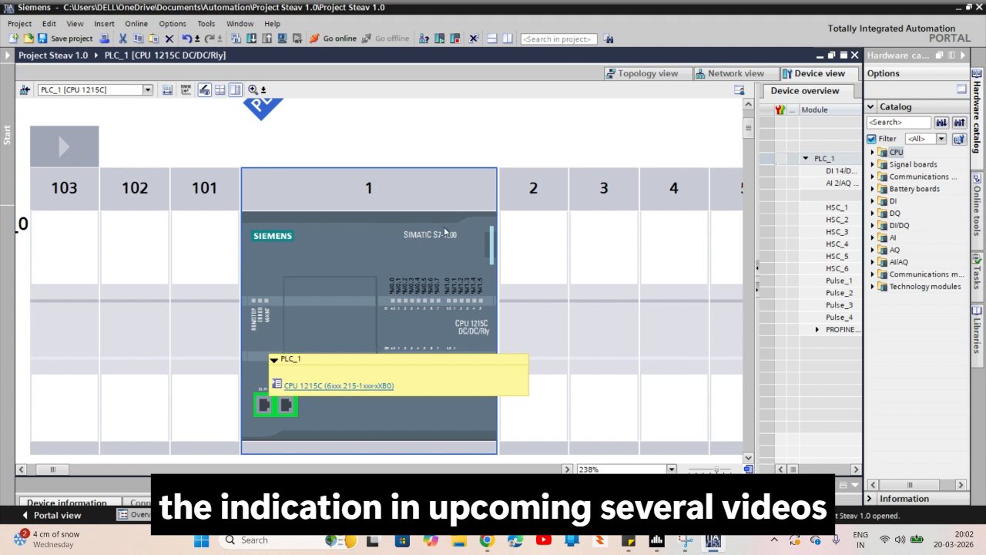
pyautogui.scroll(-2, 444, 230)
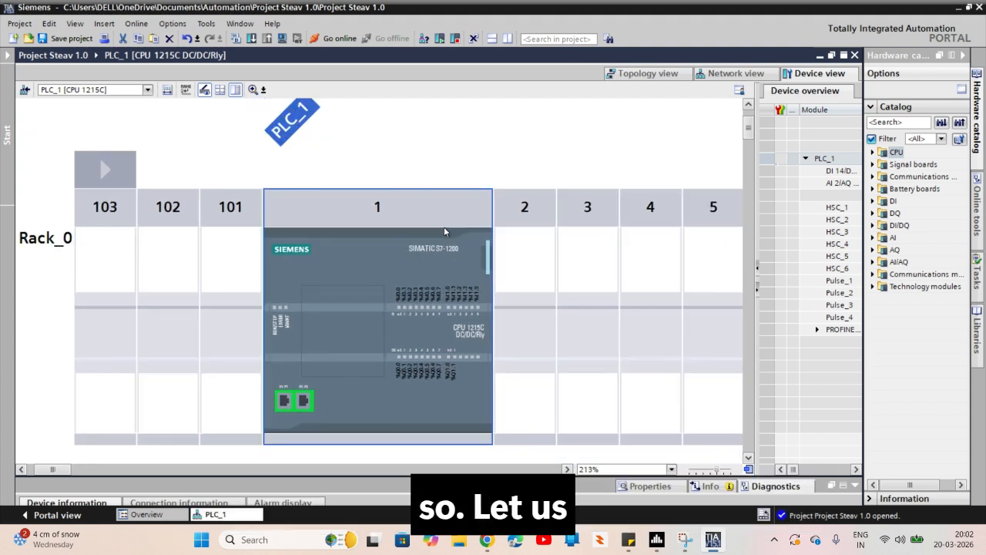
# Show the project tree and open the device configuration of PLC_1
pyautogui.scroll(-1, 443, 231)
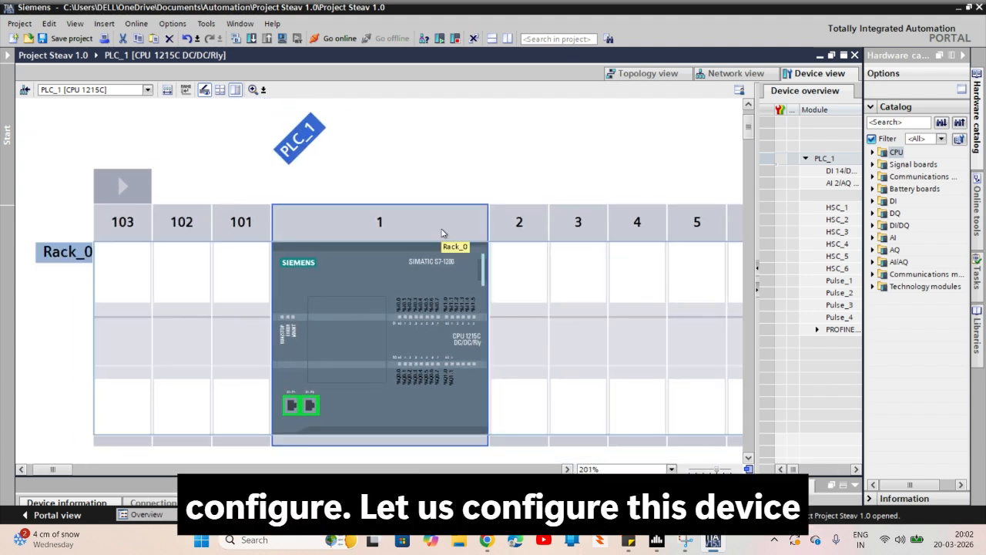
pyautogui.scroll(-2, 442, 233)
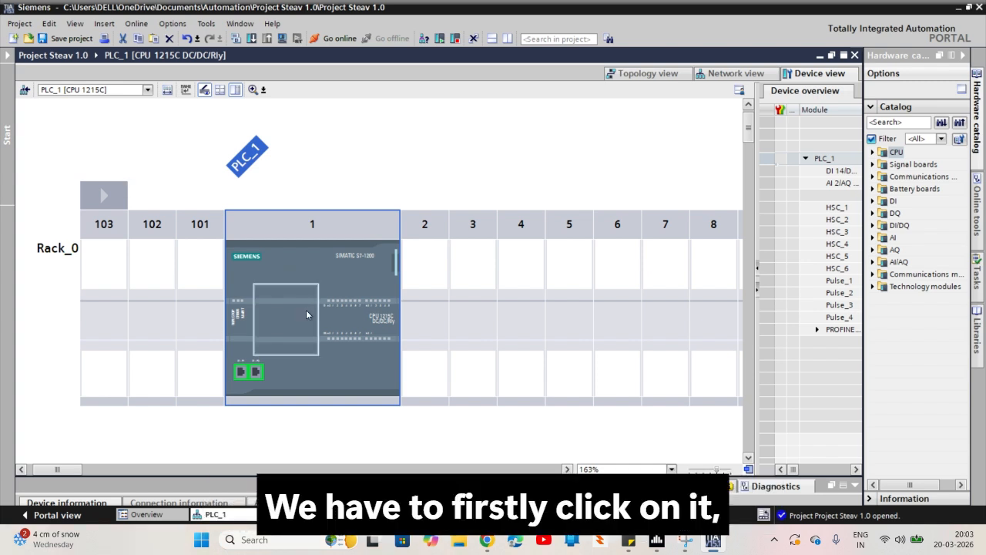
pyautogui.click(7, 56)
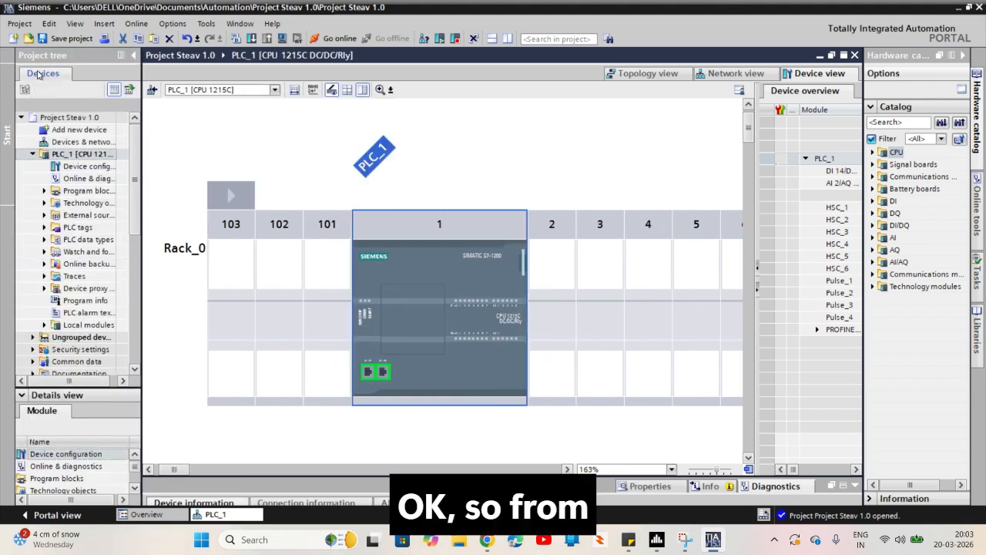
pyautogui.click(134, 55)
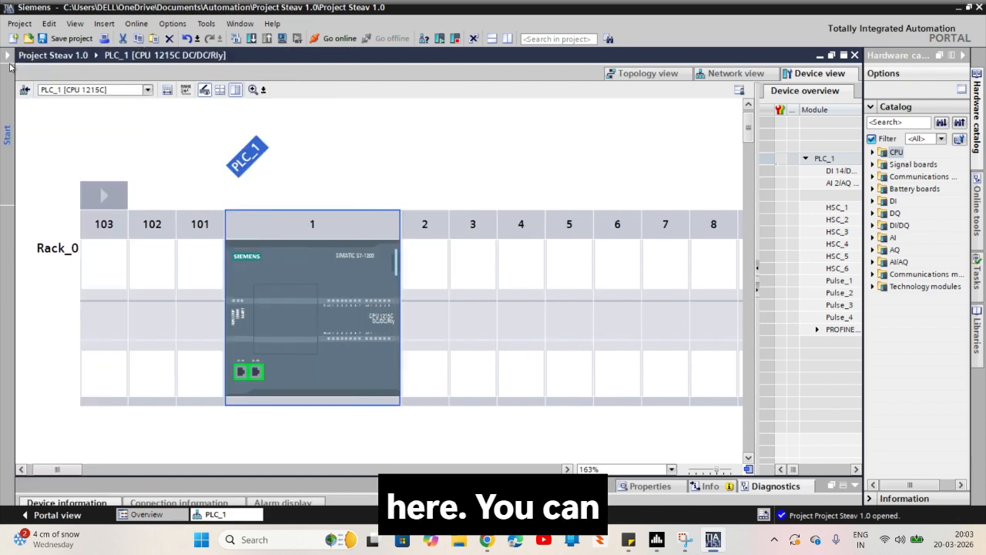
pyautogui.click(6, 55)
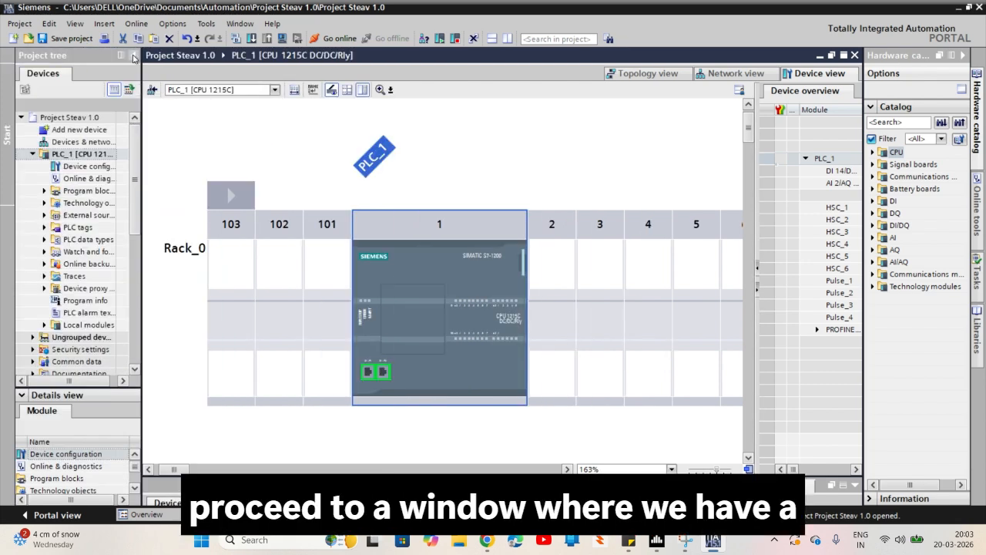
pyautogui.click(64, 168)
pyautogui.doubleClick(62, 166)
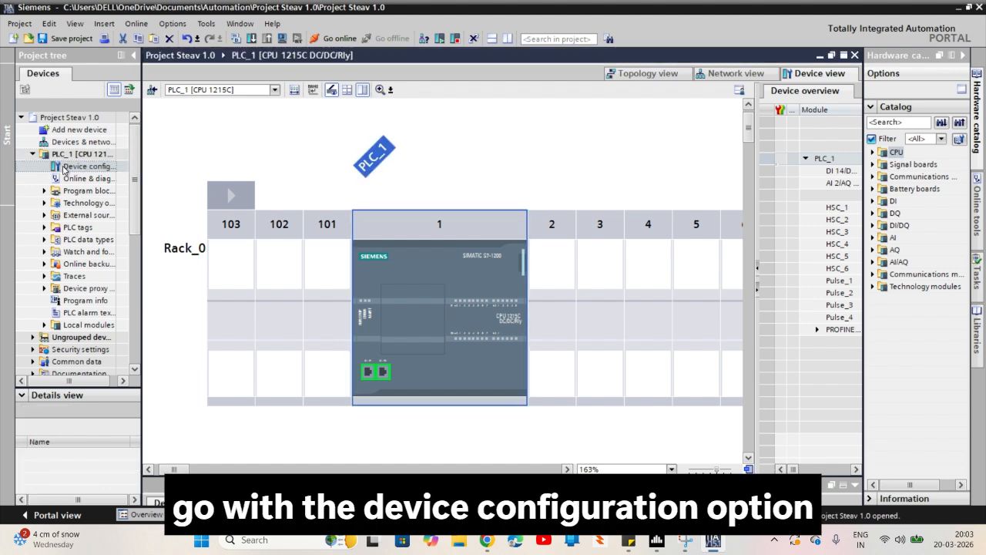
pyautogui.click(64, 167)
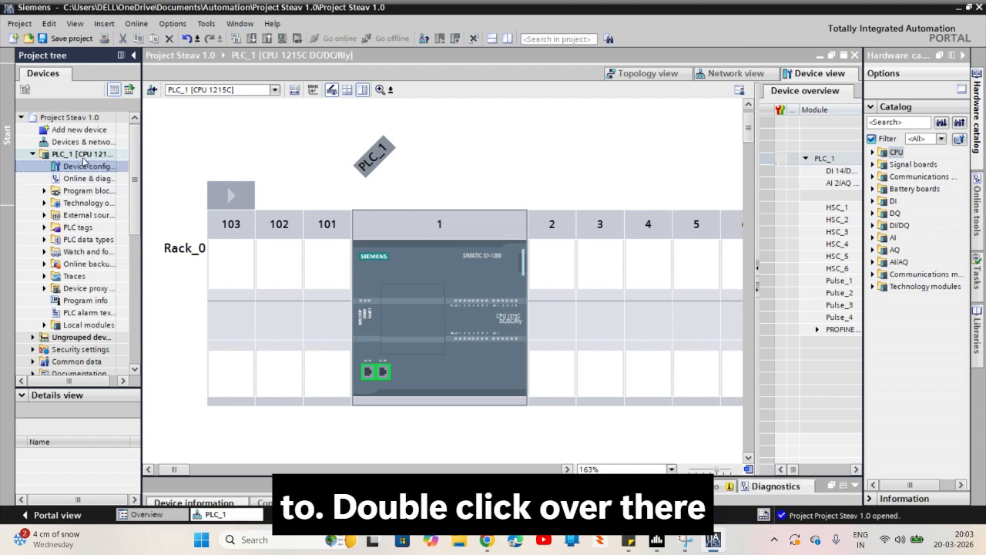
pyautogui.doubleClick(82, 166)
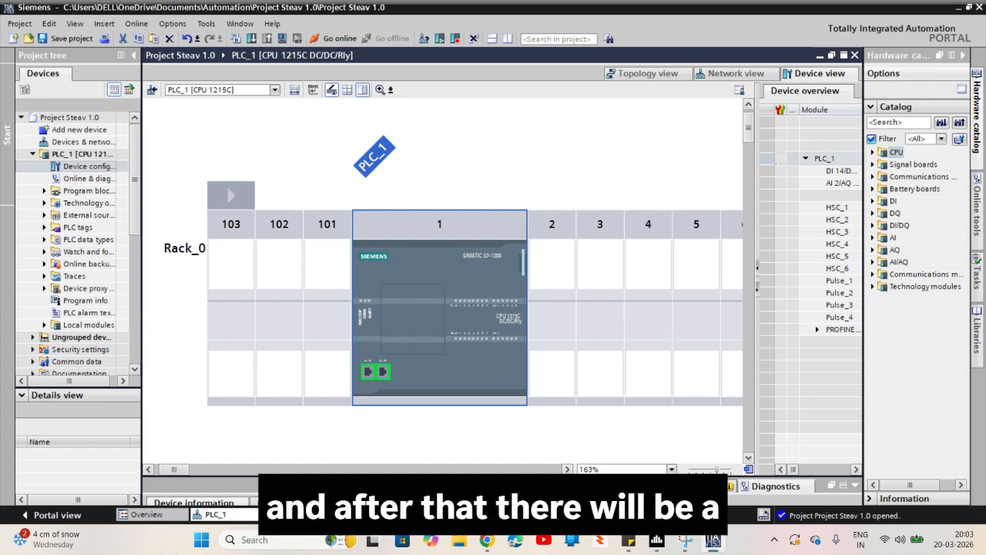
# Enlarge the inspector window below the device view and display the properties of the CPU 1215C
pyautogui.moveTo(533, 474); pyautogui.dragTo(557, 351)
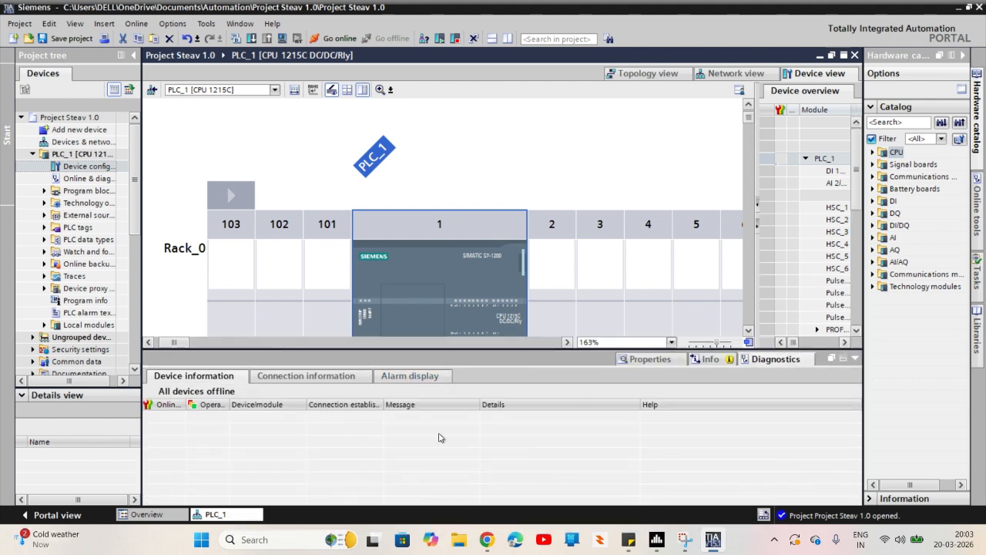
pyautogui.click(713, 361)
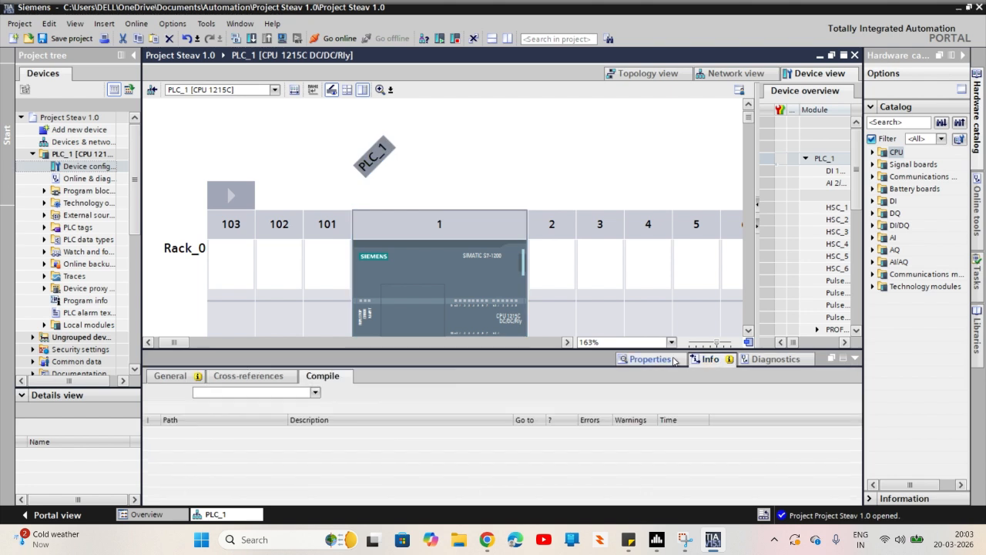
pyautogui.click(665, 360)
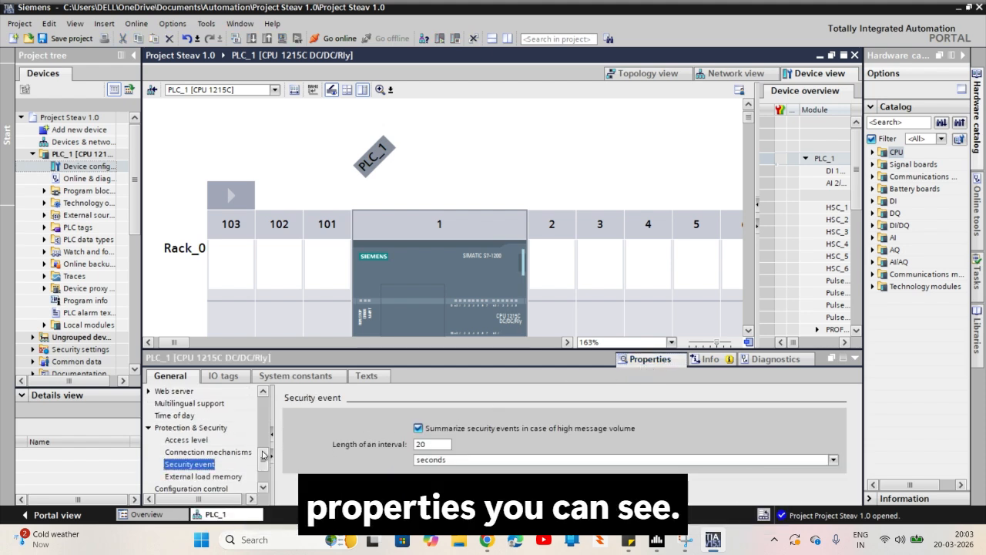
# Look through the CPU's general property categories, from the PROFINET interface to the overview of addresses
pyautogui.moveTo(263, 460); pyautogui.dragTo(264, 408)
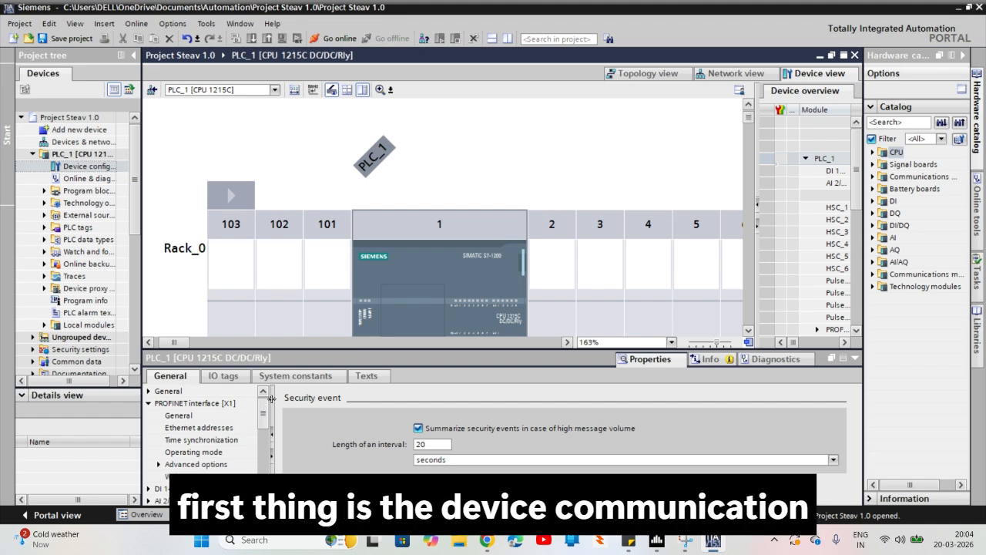
pyautogui.click(558, 231)
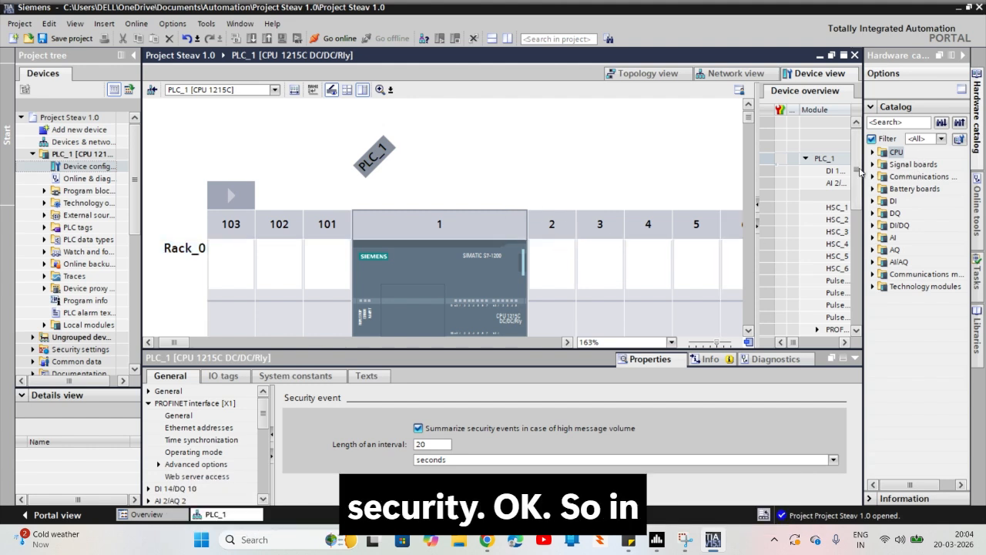
pyautogui.moveTo(860, 170); pyautogui.dragTo(860, 187)
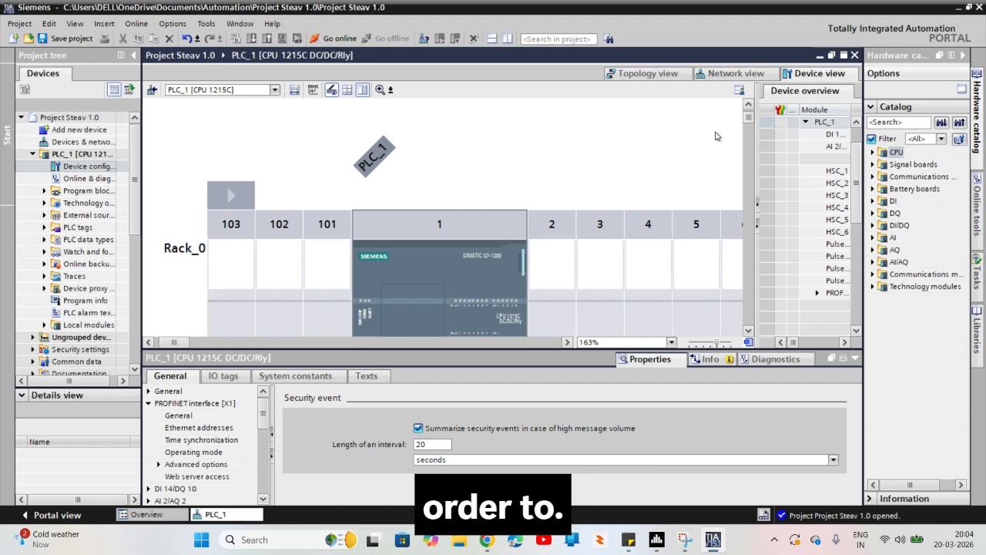
pyautogui.moveTo(747, 121); pyautogui.dragTo(749, 130)
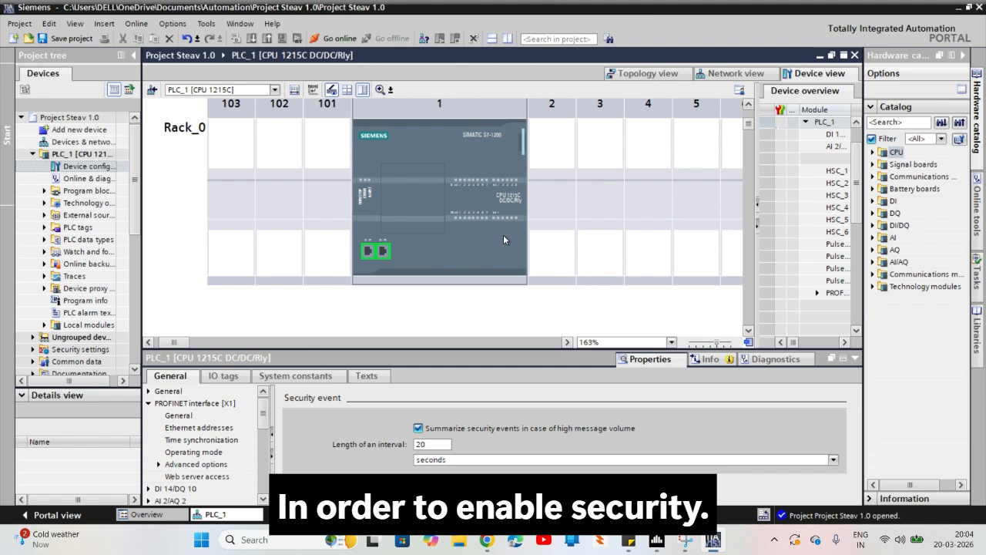
pyautogui.moveTo(260, 423); pyautogui.dragTo(267, 471)
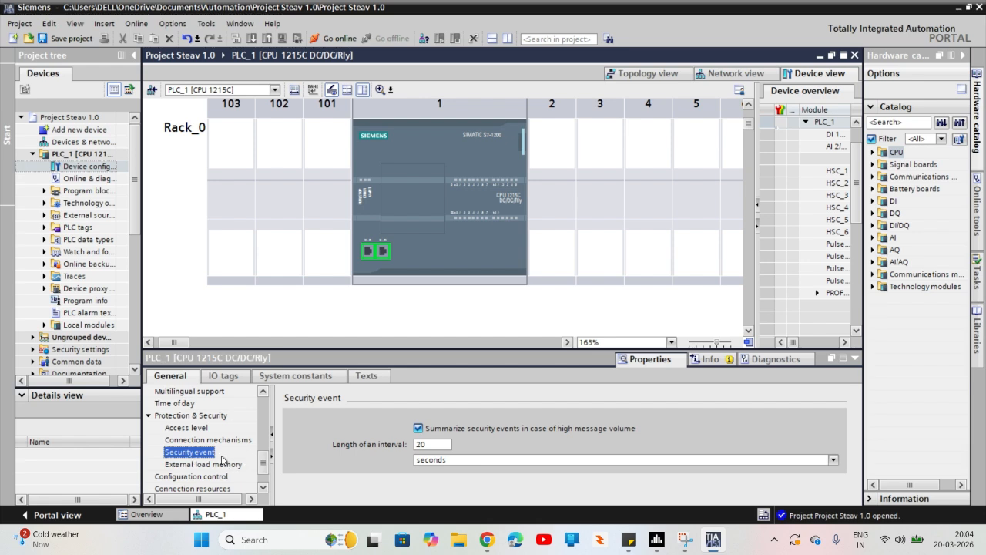
pyautogui.scroll(-1, 224, 459)
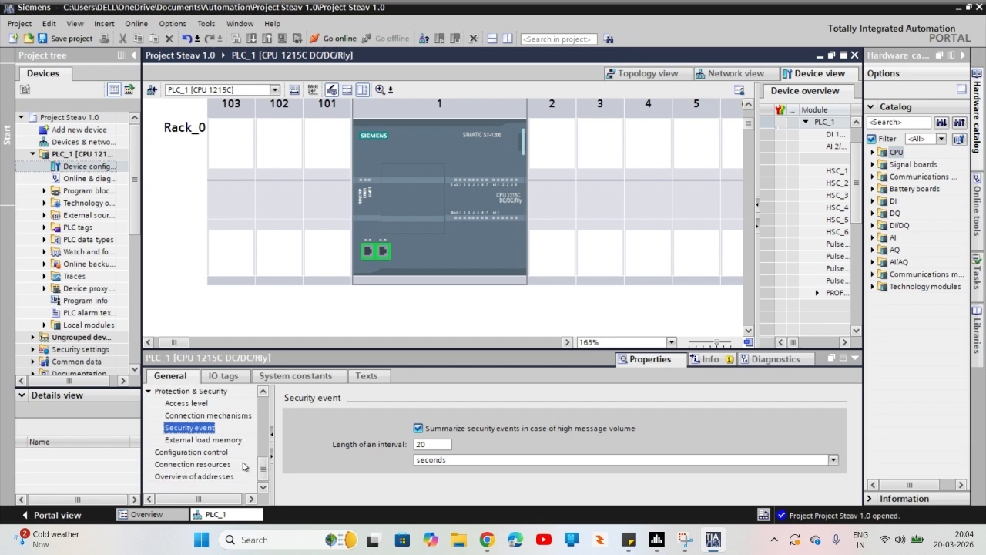
pyautogui.moveTo(263, 467); pyautogui.dragTo(264, 407)
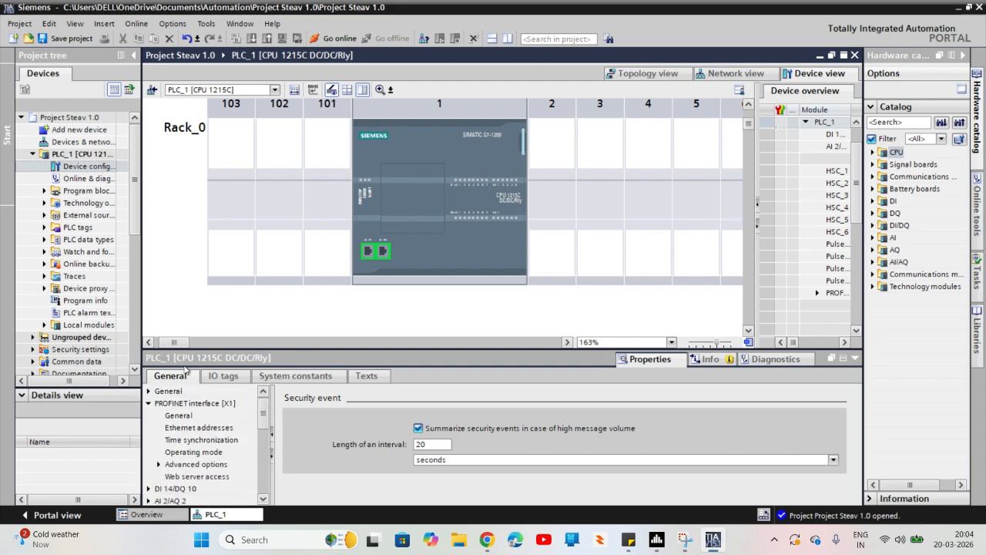
# Review the project information and catalog information in the CPU's general properties
pyautogui.click(150, 390)
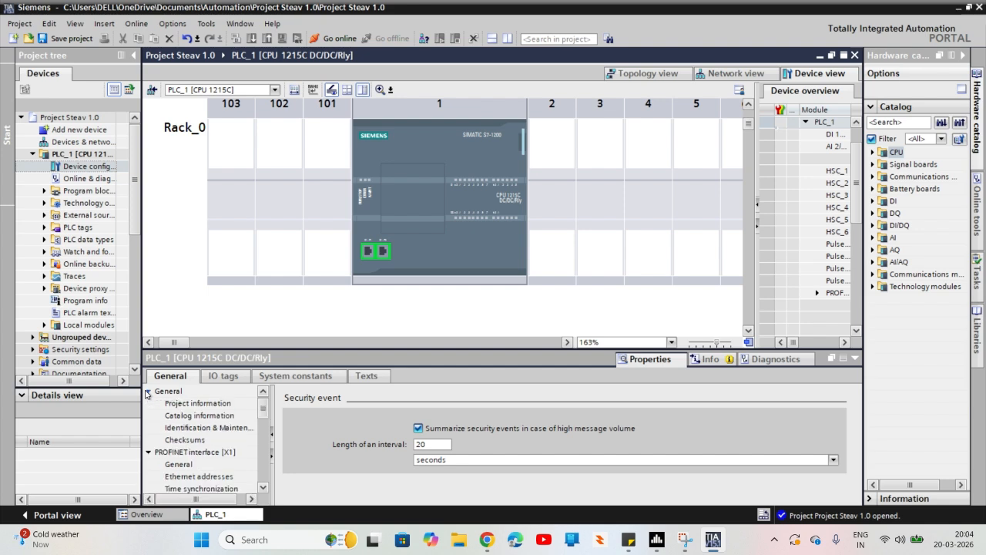
pyautogui.click(183, 404)
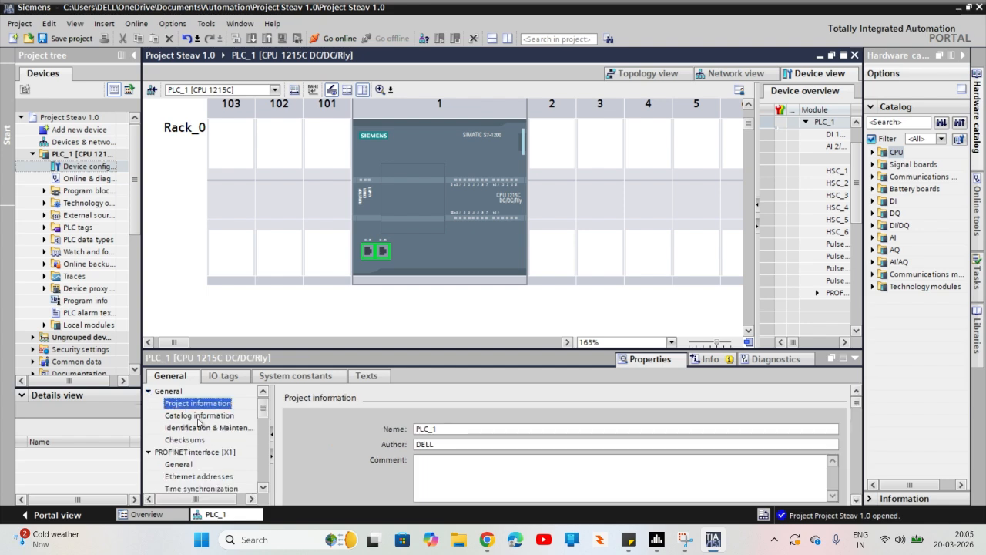
pyautogui.click(199, 415)
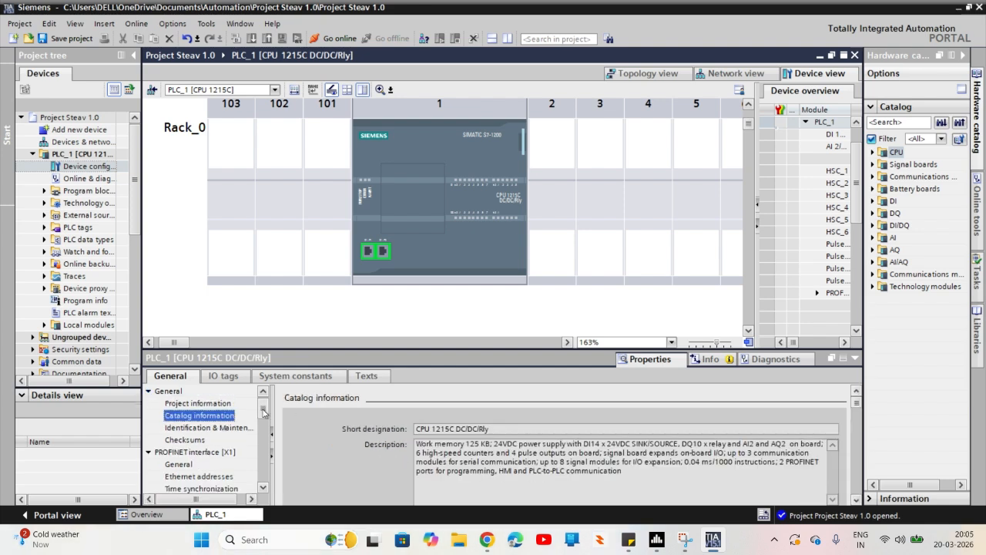
# Review the CPU's Configuration control, Connection resources and Security event settings
pyautogui.moveTo(263, 413); pyautogui.dragTo(265, 457)
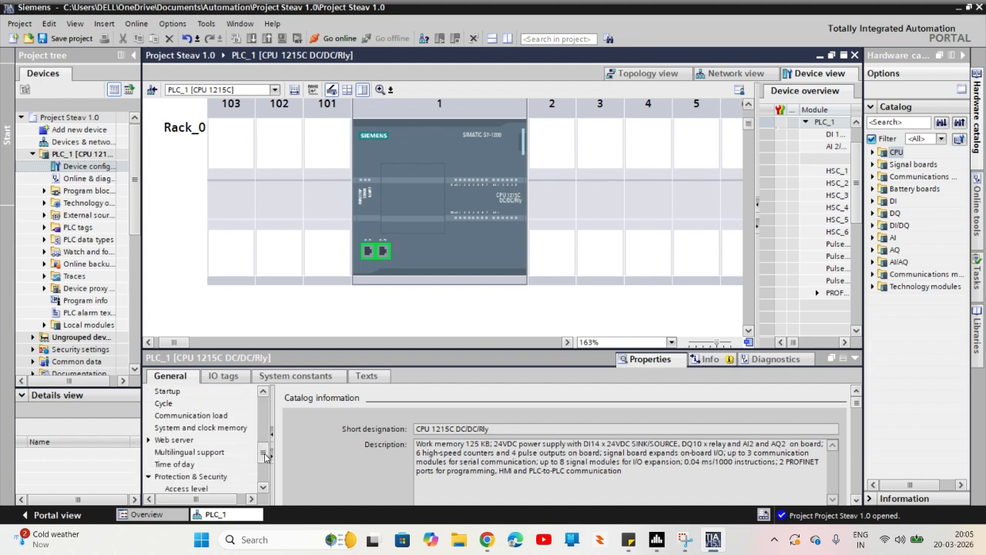
pyautogui.scroll(-3, 218, 470)
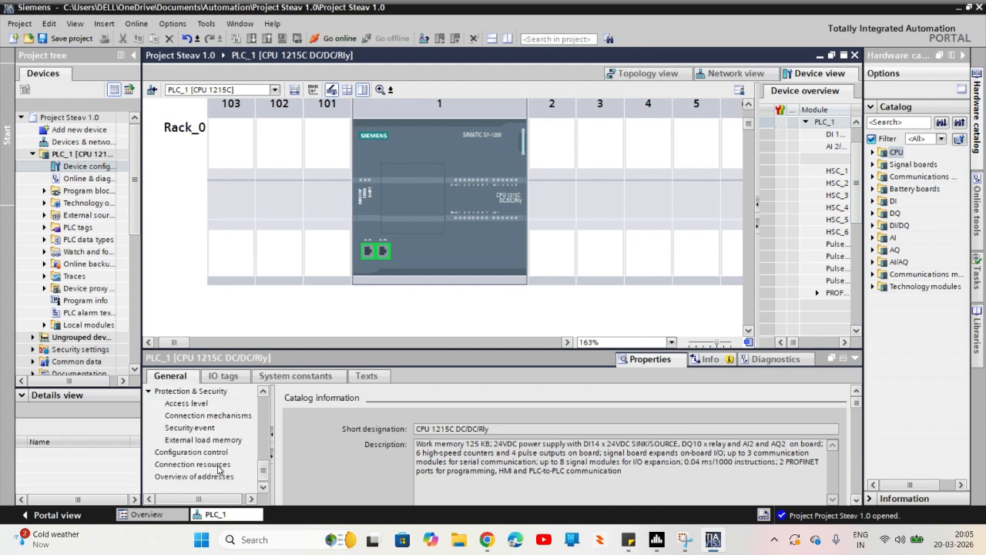
pyautogui.click(185, 452)
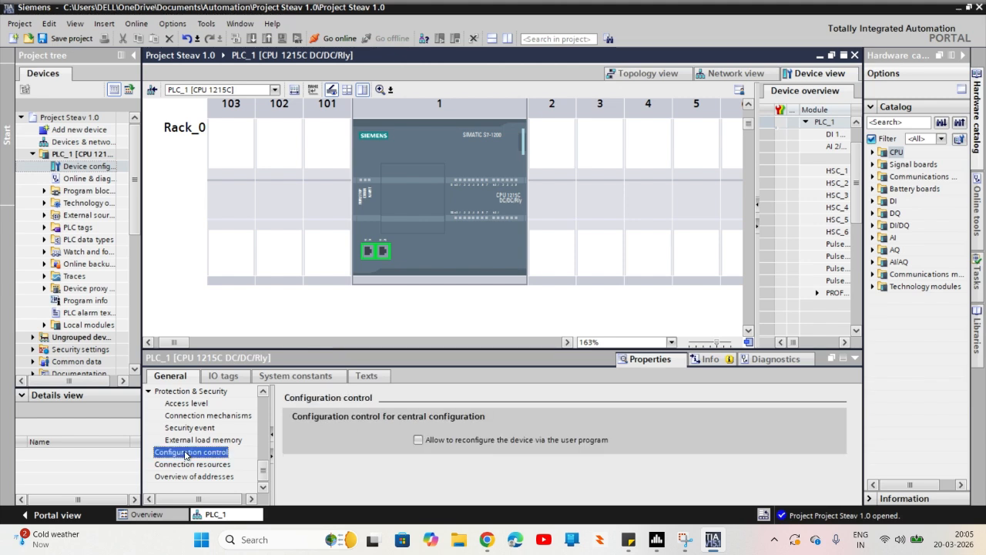
pyautogui.click(192, 465)
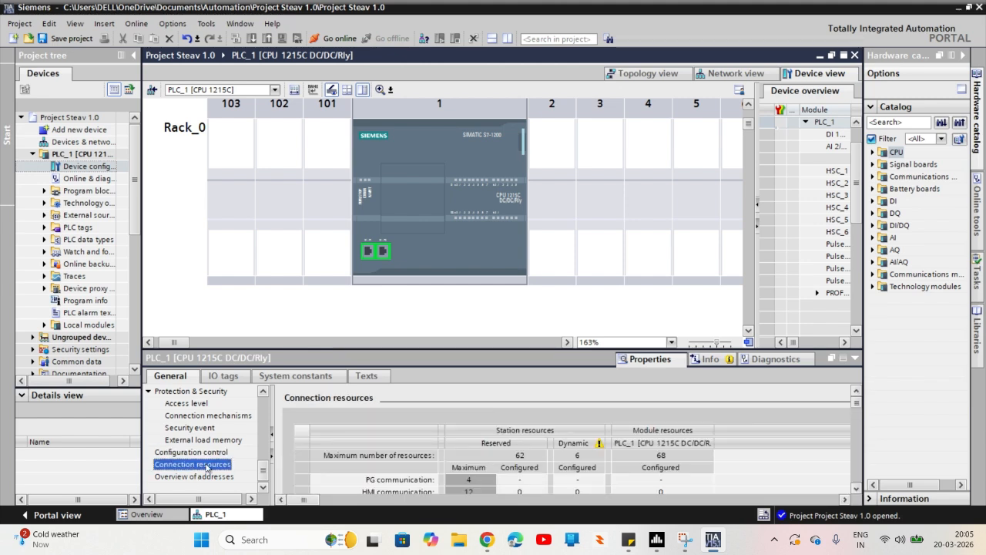
pyautogui.click(210, 430)
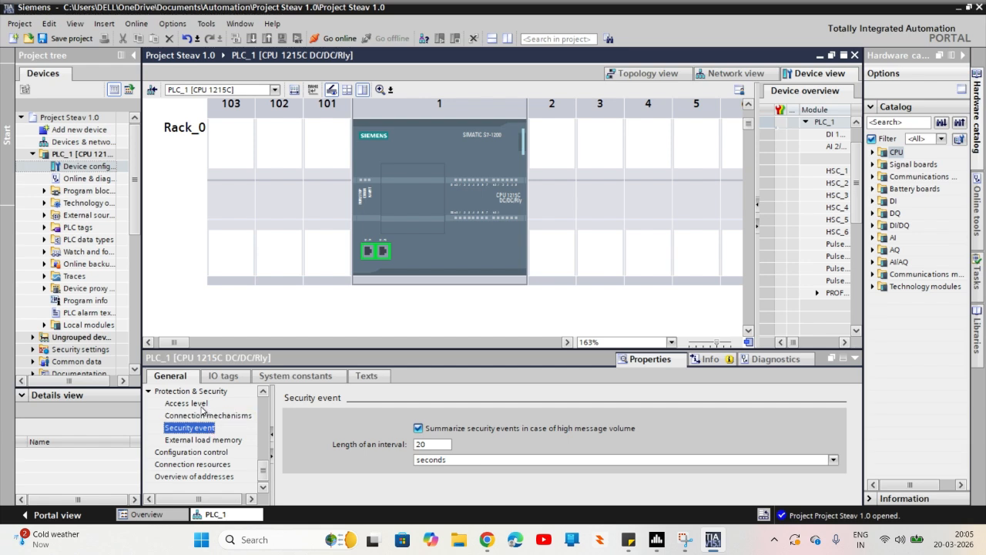
# Open the Access level settings under Protection & Security and bring the table of access levels into view
pyautogui.click(202, 407)
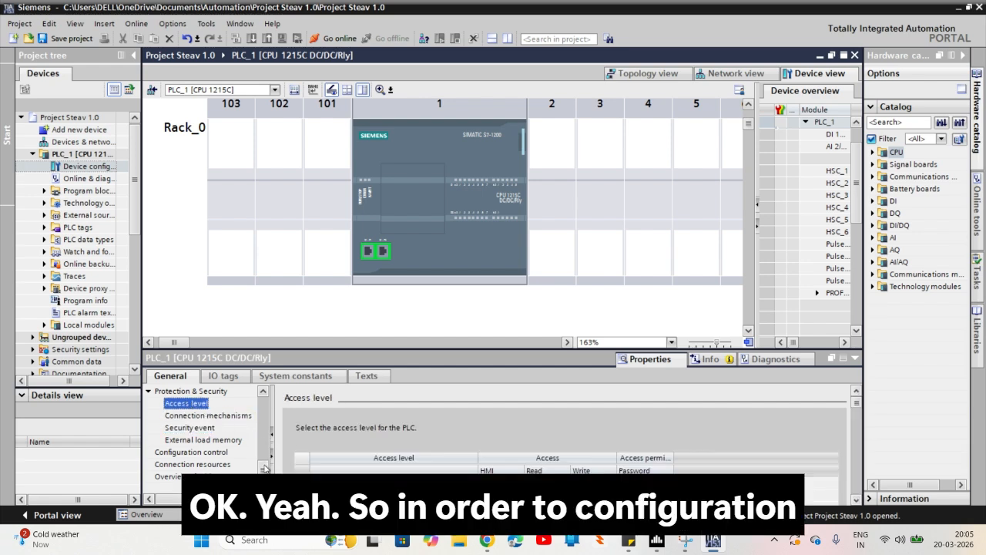
pyautogui.scroll(1, 264, 467)
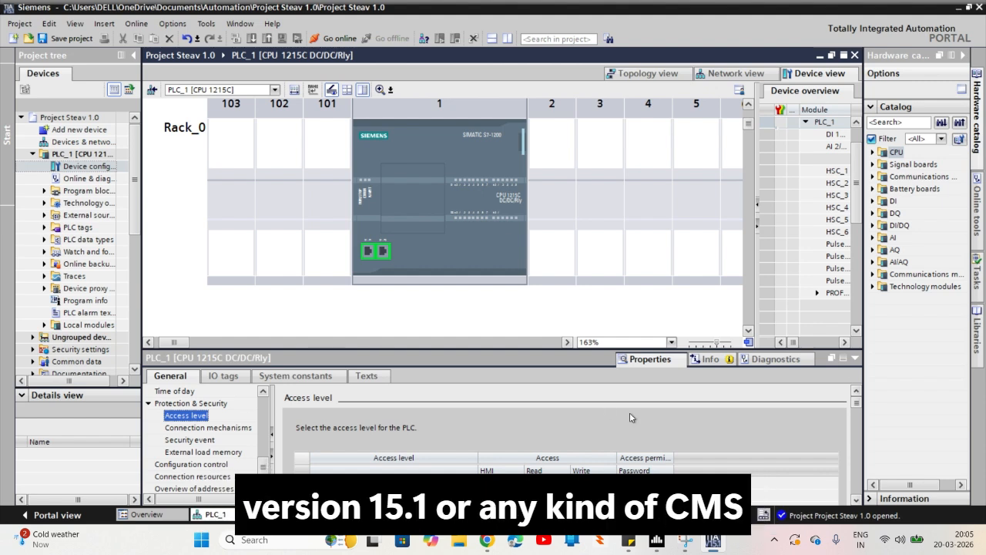
pyautogui.scroll(-1, 857, 406)
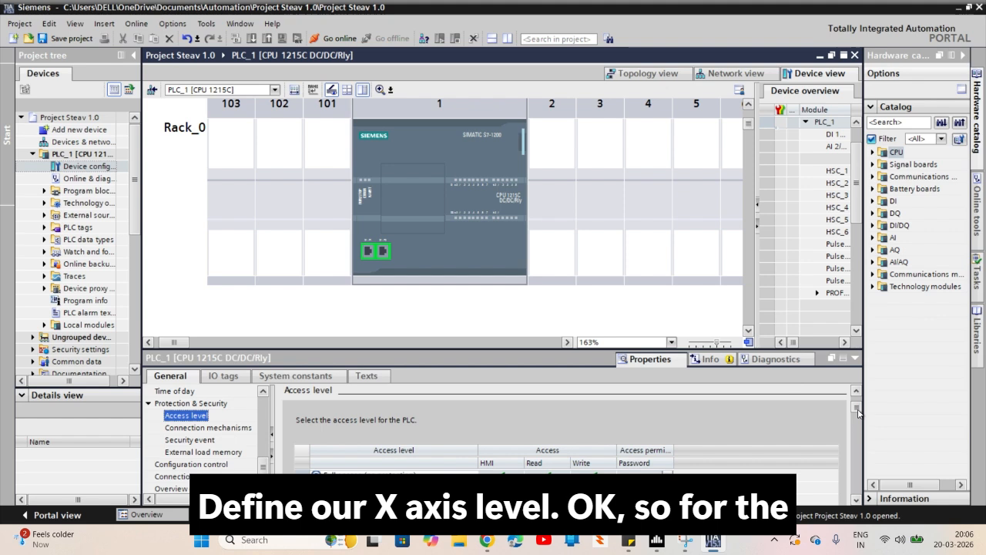
pyautogui.moveTo(858, 410); pyautogui.dragTo(859, 414)
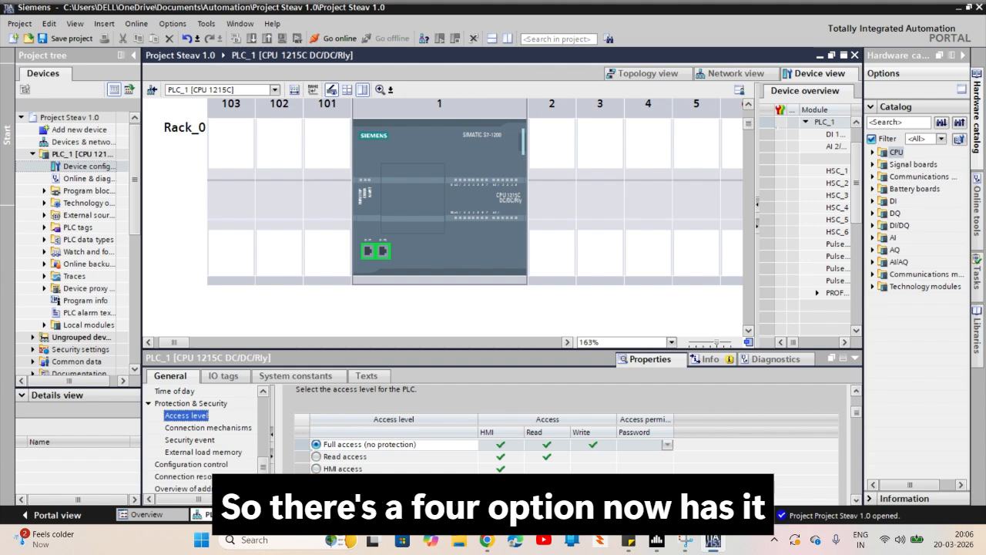
# Try the PLC's restricted access levels, including HMI access and Read access, and reselect Full access (no protection)
pyautogui.click(351, 481)
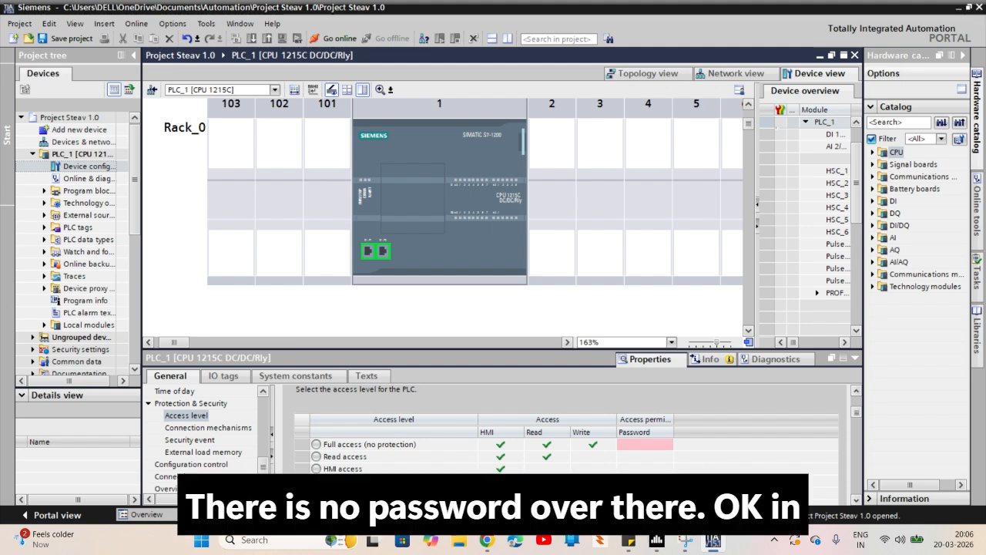
pyautogui.click(410, 469)
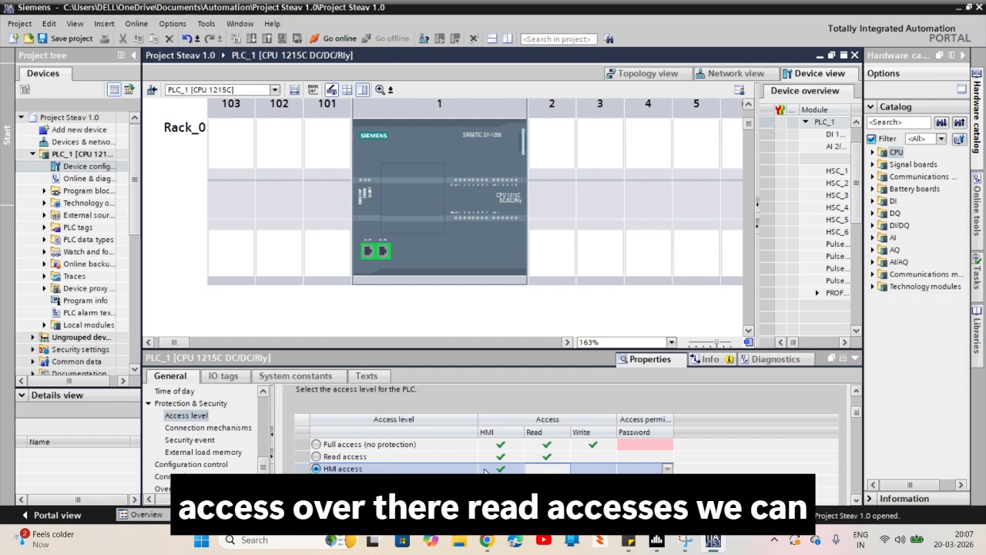
pyautogui.click(367, 459)
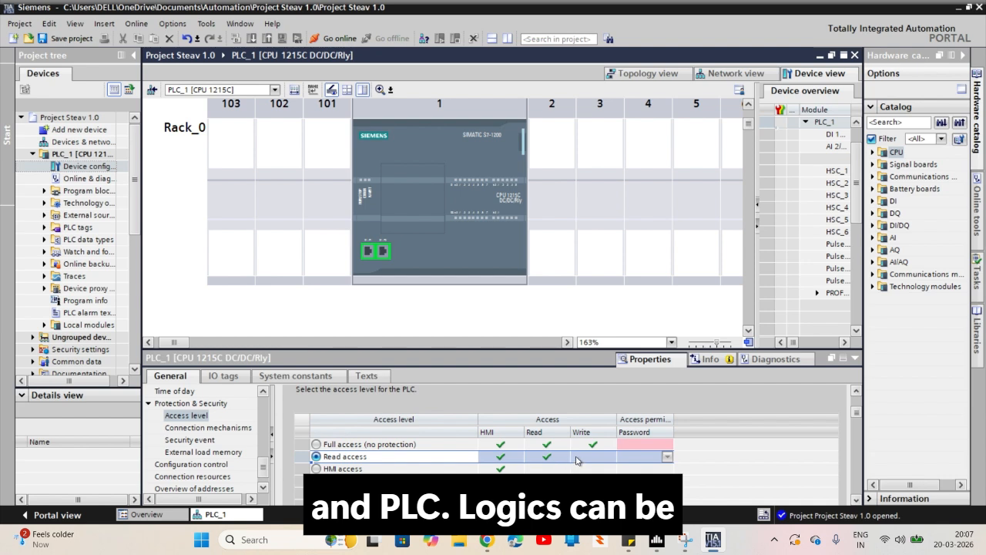
pyautogui.click(429, 446)
pyautogui.click(428, 446)
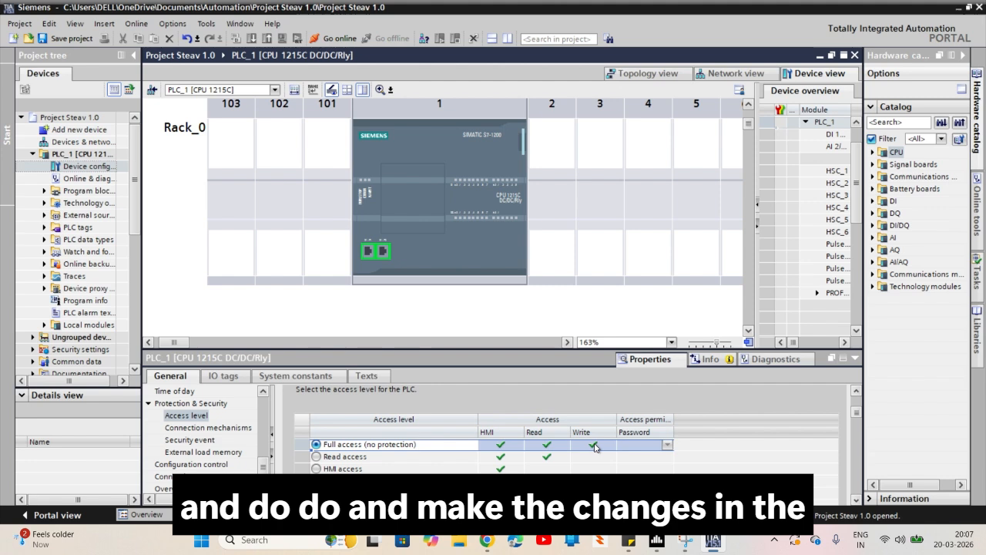
pyautogui.click(666, 442)
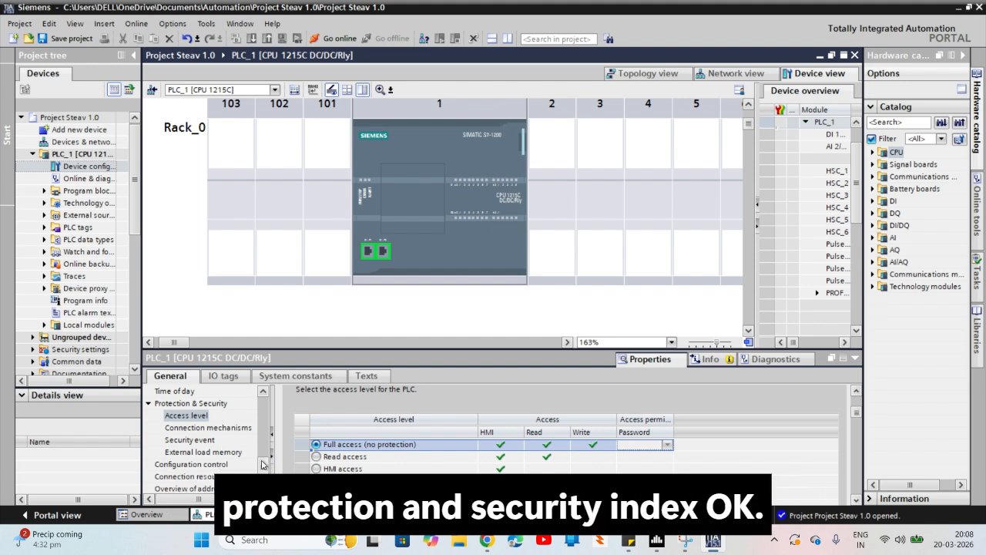
# Open the general settings of the CPU's PROFINET interface [X1] and review them
pyautogui.moveTo(261, 464); pyautogui.dragTo(261, 426)
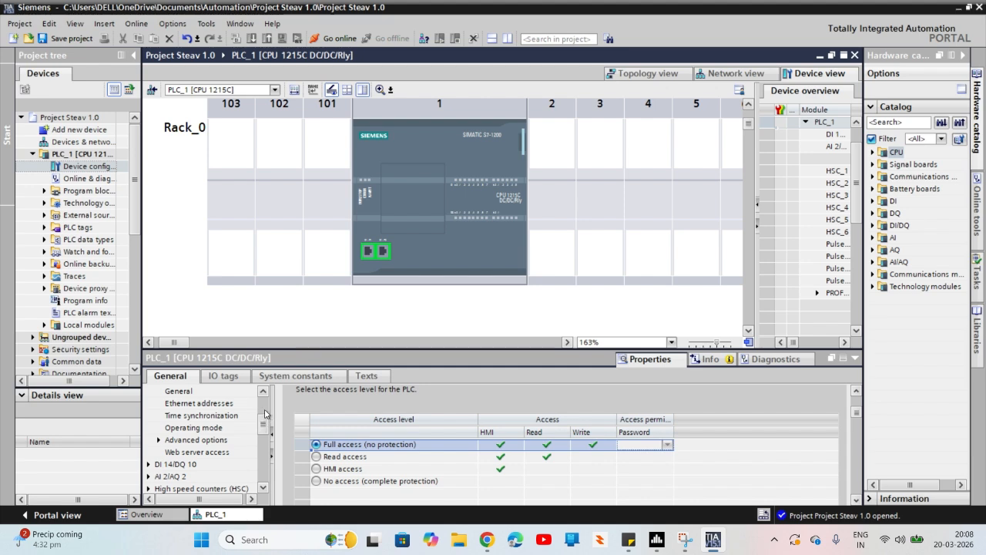
pyautogui.scroll(2, 264, 411)
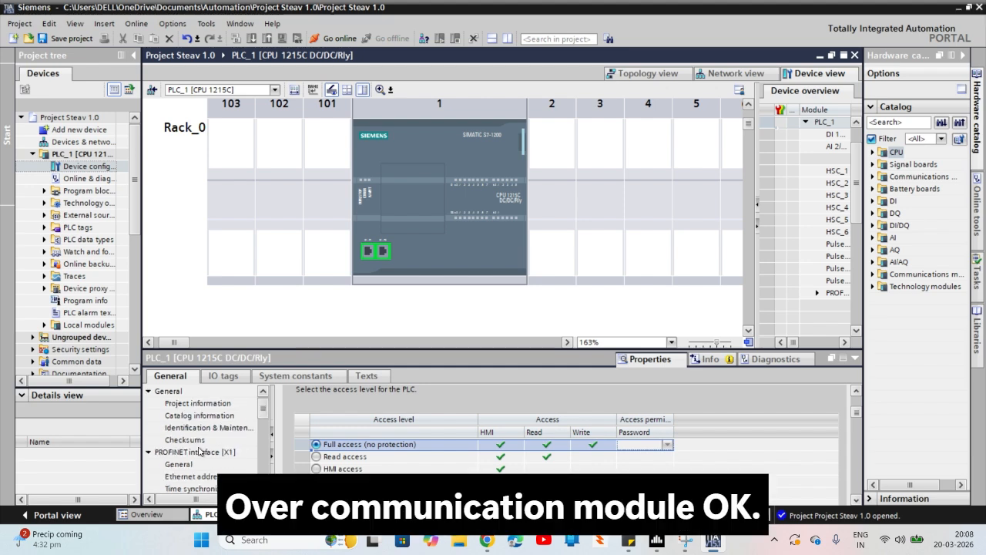
pyautogui.click(165, 453)
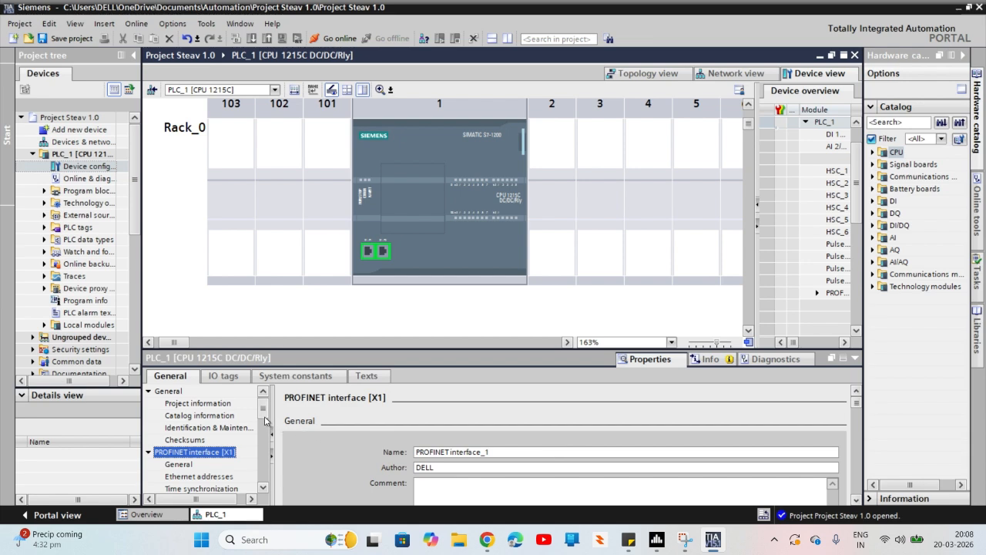
# Open the PROFINET interface's Ethernet addresses and review the subnet, IP address and subnet mask settings
pyautogui.scroll(-4, 265, 420)
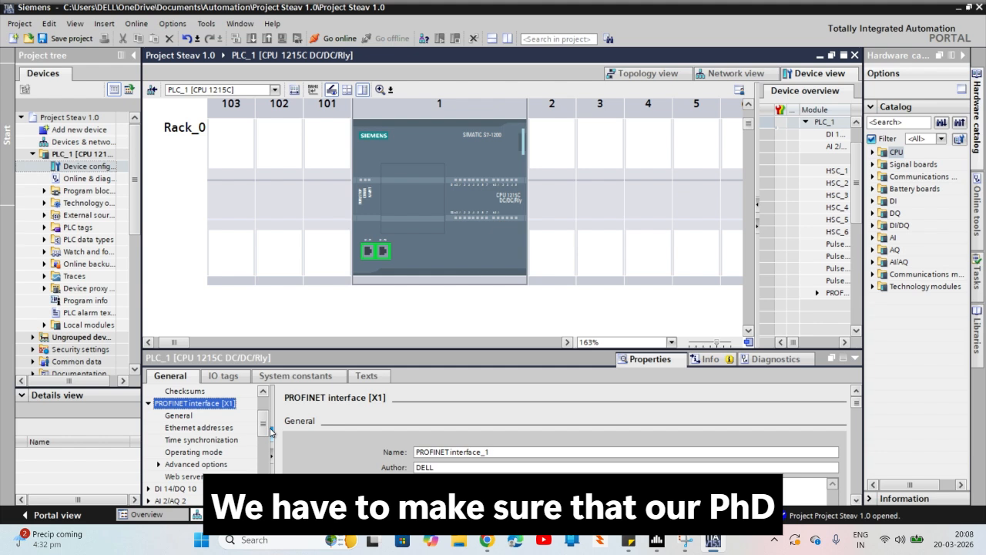
pyautogui.click(191, 429)
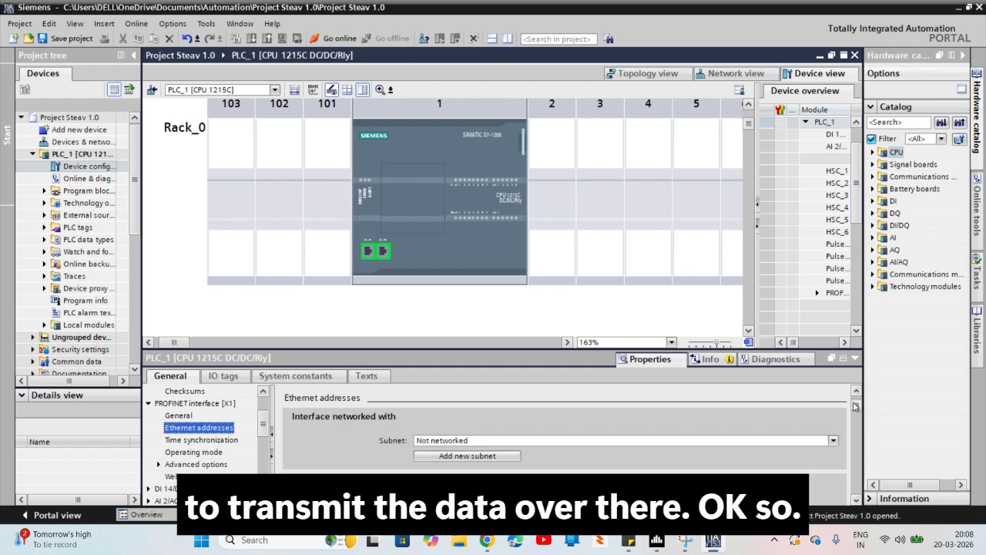
pyautogui.scroll(-1, 853, 409)
pyautogui.moveTo(855, 413); pyautogui.dragTo(858, 430)
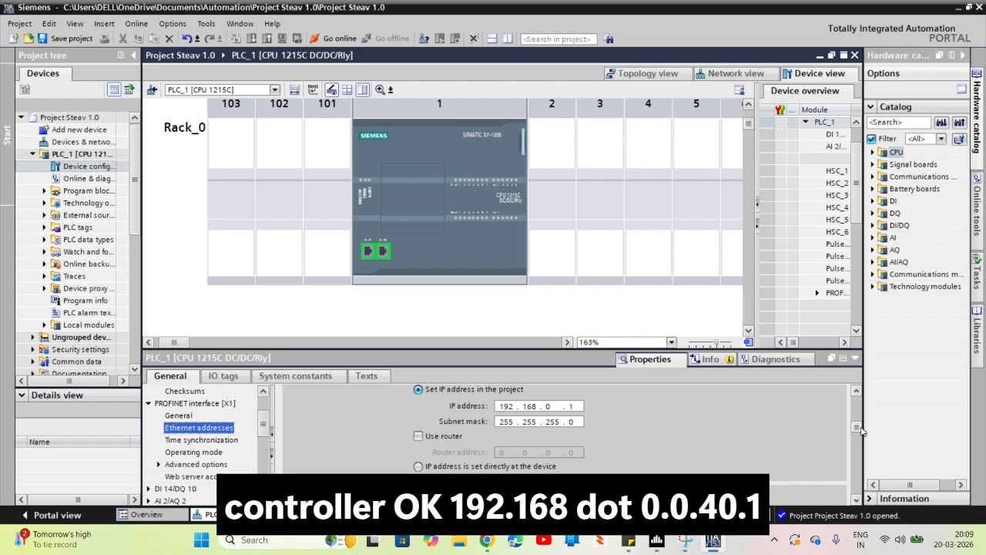
pyautogui.moveTo(861, 431); pyautogui.dragTo(835, 427)
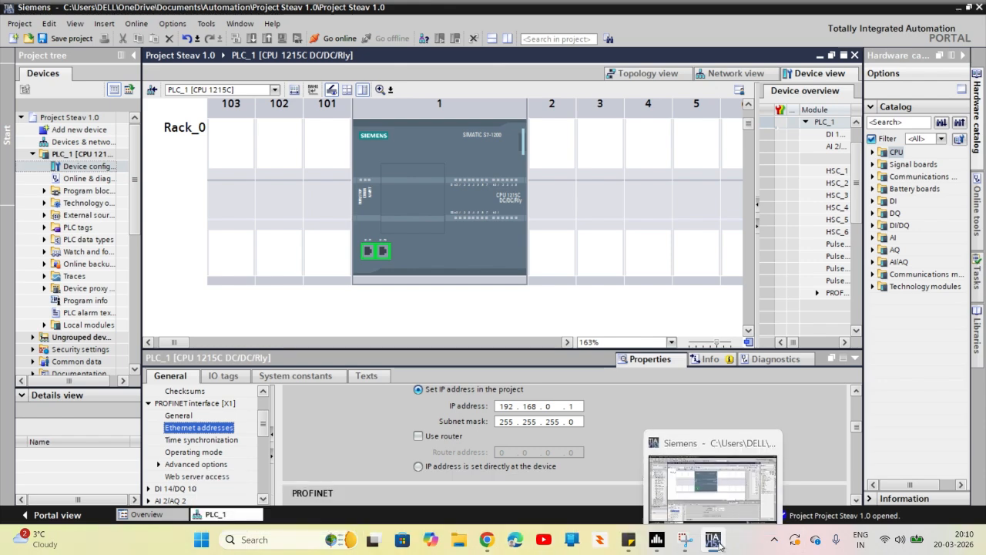
pyautogui.click(958, 9)
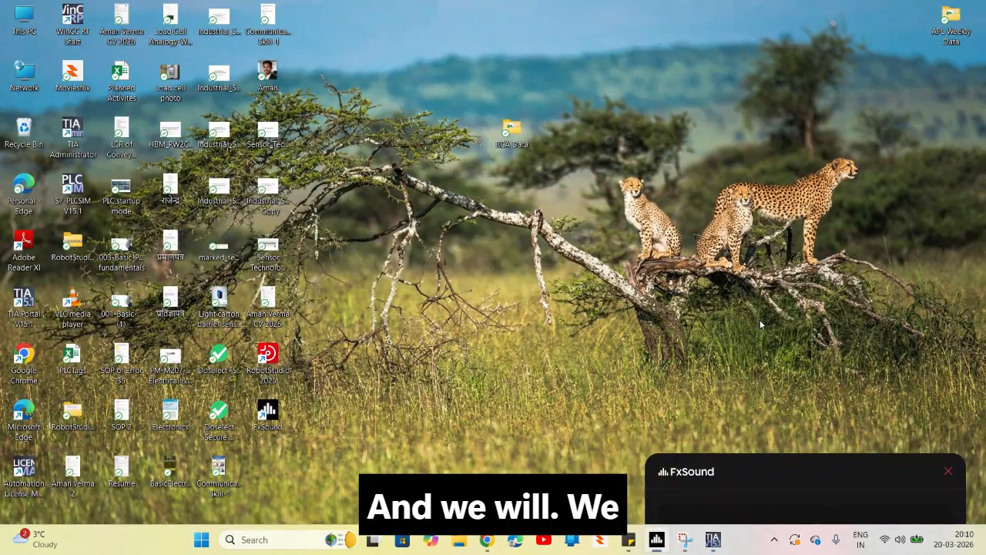
pyautogui.click(484, 548)
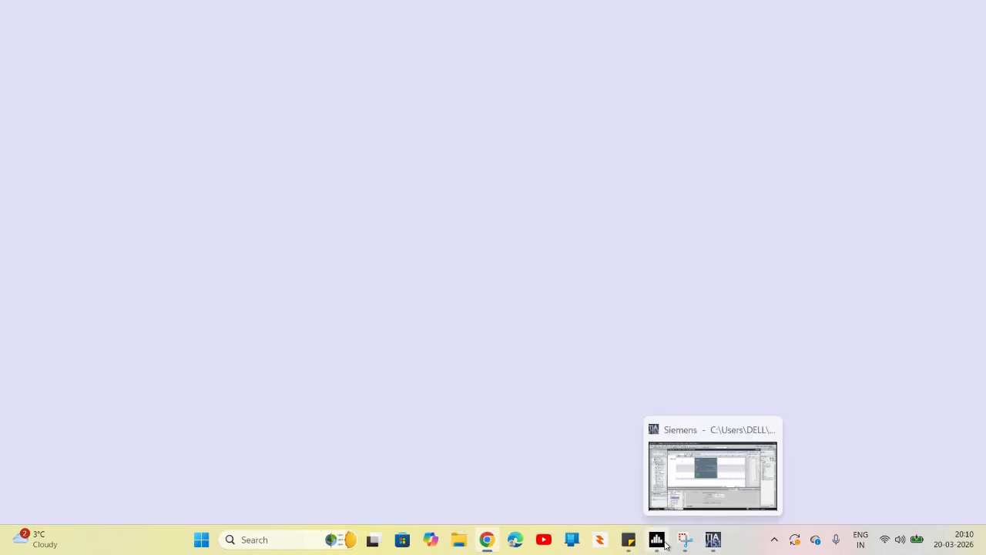
pyautogui.moveTo(664, 544)
pyautogui.moveTo(628, 546)
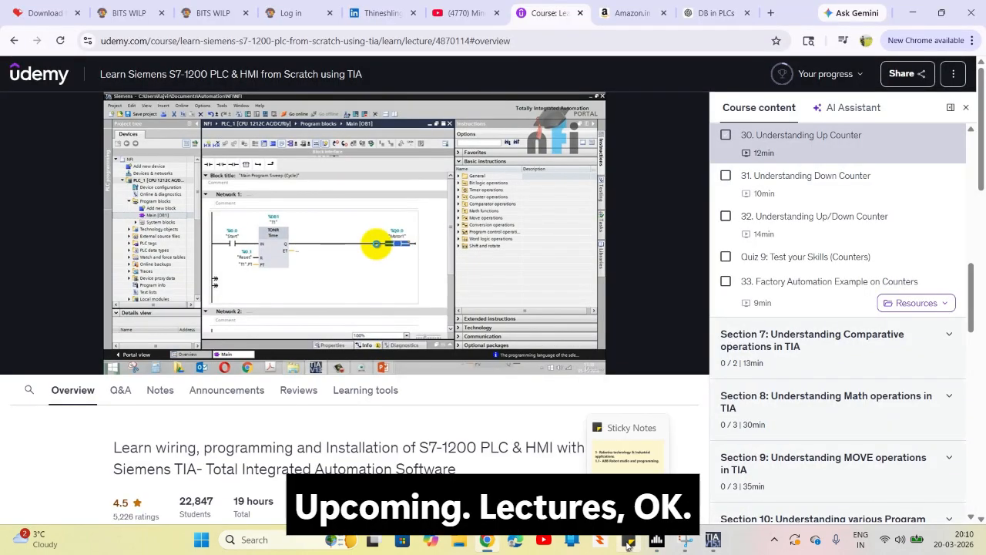
pyautogui.click(912, 12)
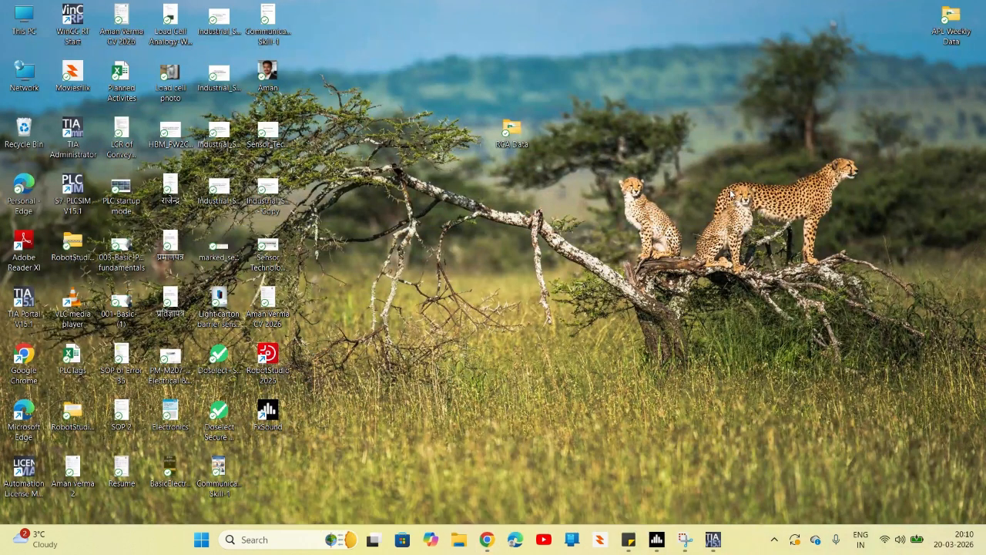